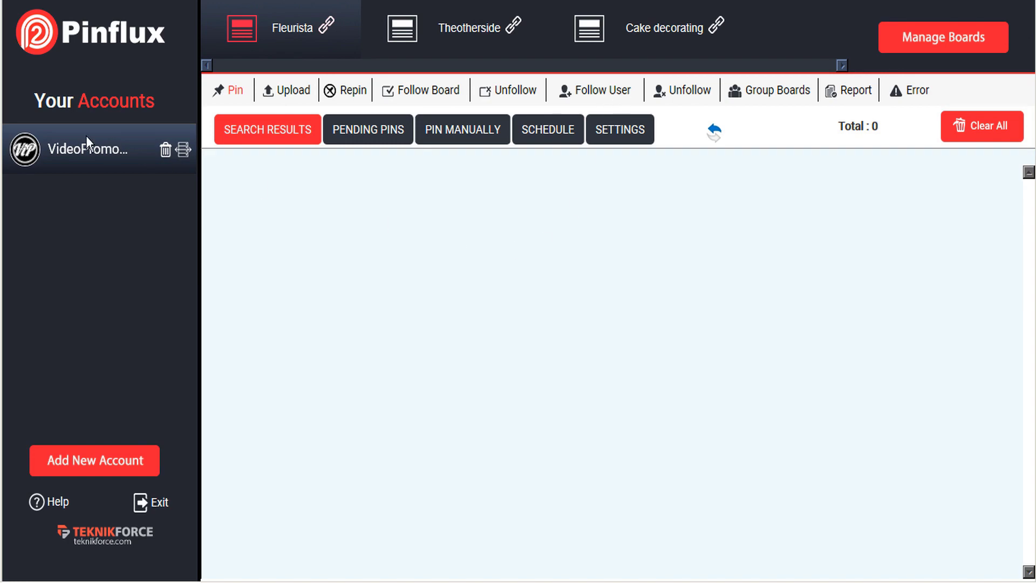
# Switch between the Theotherside and Cake decorating boards, declining each keyword prompt, and end on Theotherside
pyautogui.click(443, 24)
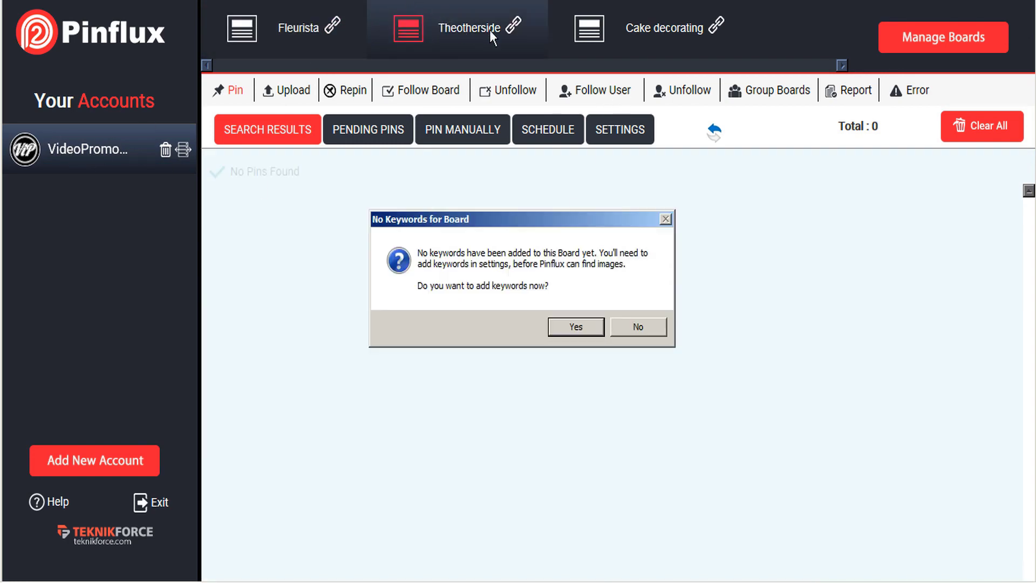
pyautogui.click(628, 326)
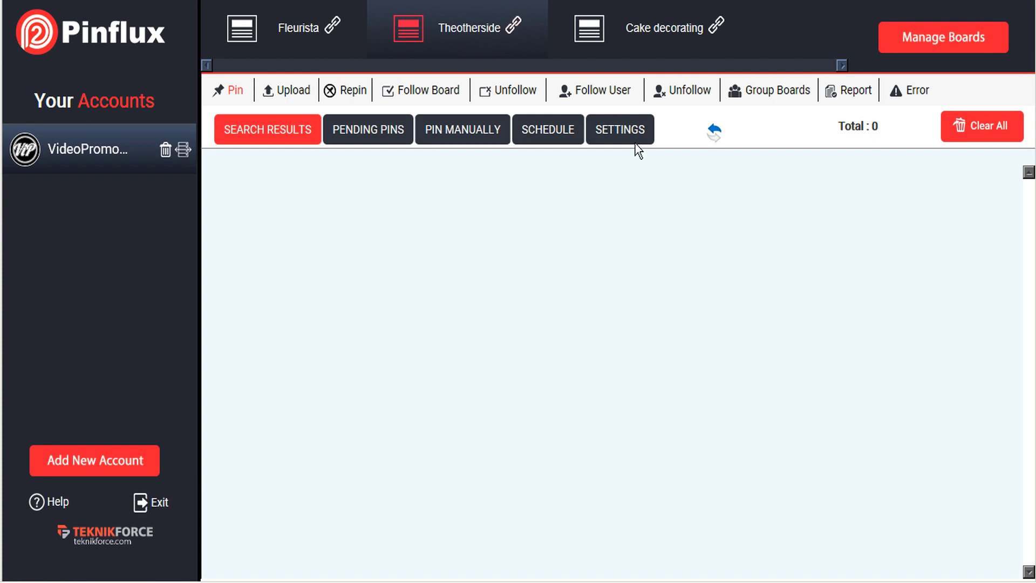
pyautogui.click(647, 40)
pyautogui.click(640, 326)
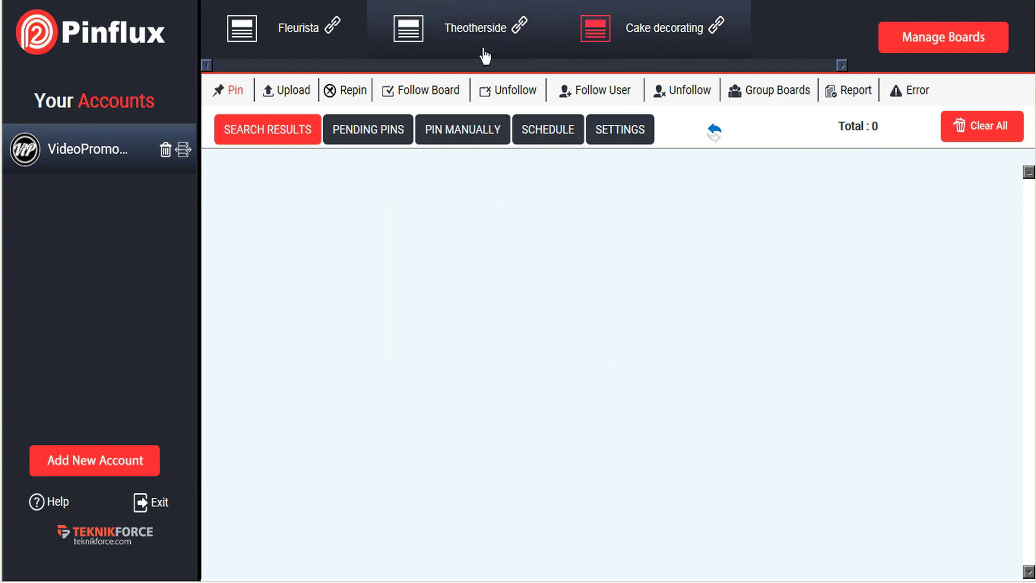
pyautogui.click(456, 25)
pyautogui.click(638, 328)
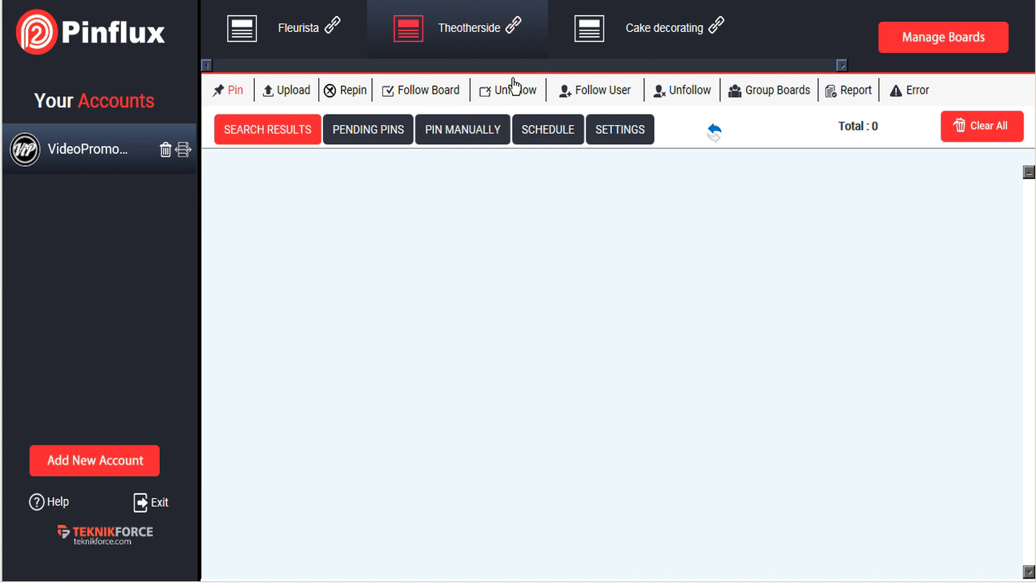
# In Follow Board settings, turn on Auto Follow and enter the keyword 'landscaping'
pyautogui.click(428, 92)
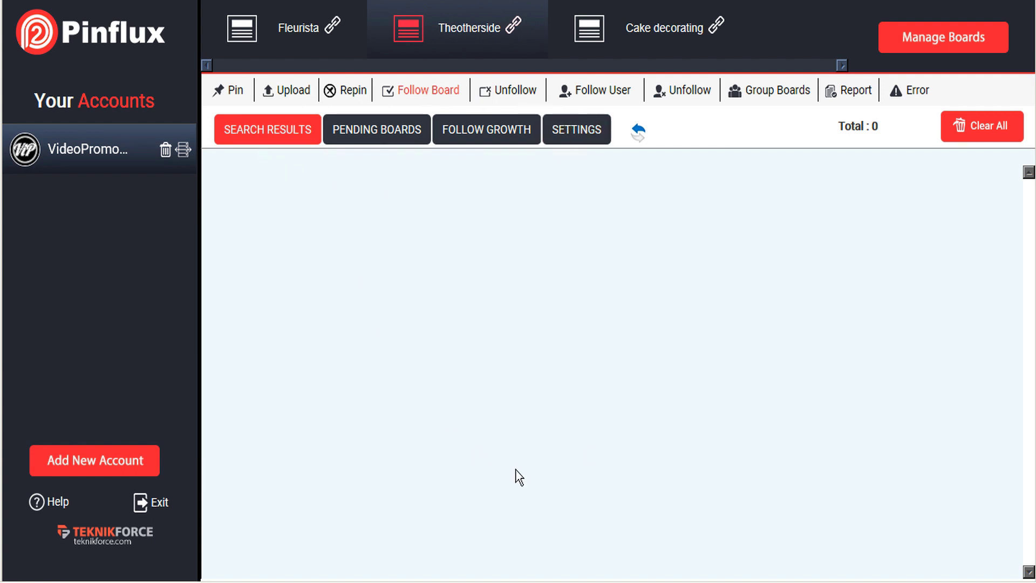
pyautogui.click(587, 135)
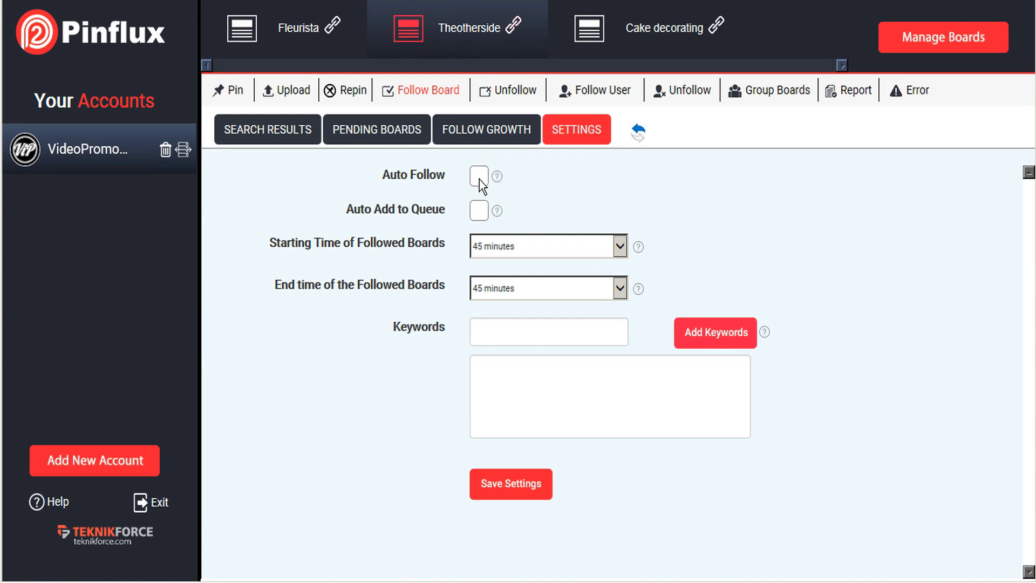
pyautogui.click(550, 402)
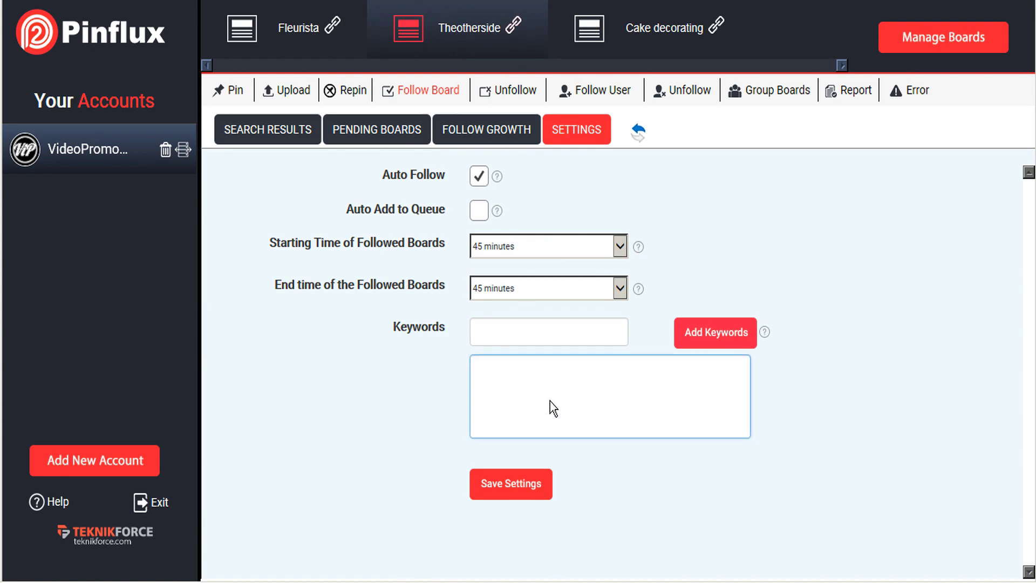
pyautogui.click(500, 340)
pyautogui.write('la')
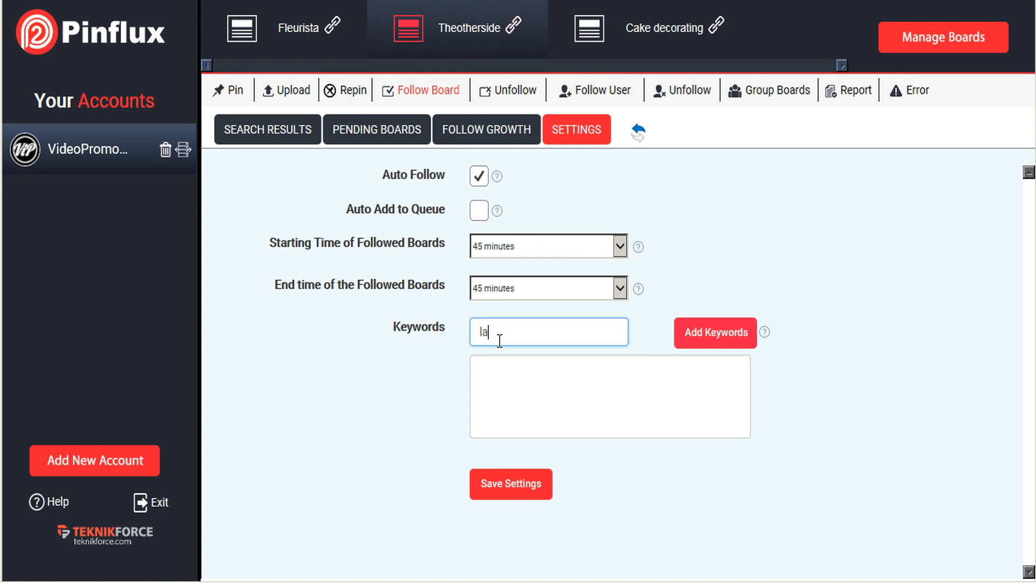
pyautogui.write('ndscaping')
# Set the followed boards' start time to 20 minutes and end time to 30 minutes
pyautogui.click(562, 246)
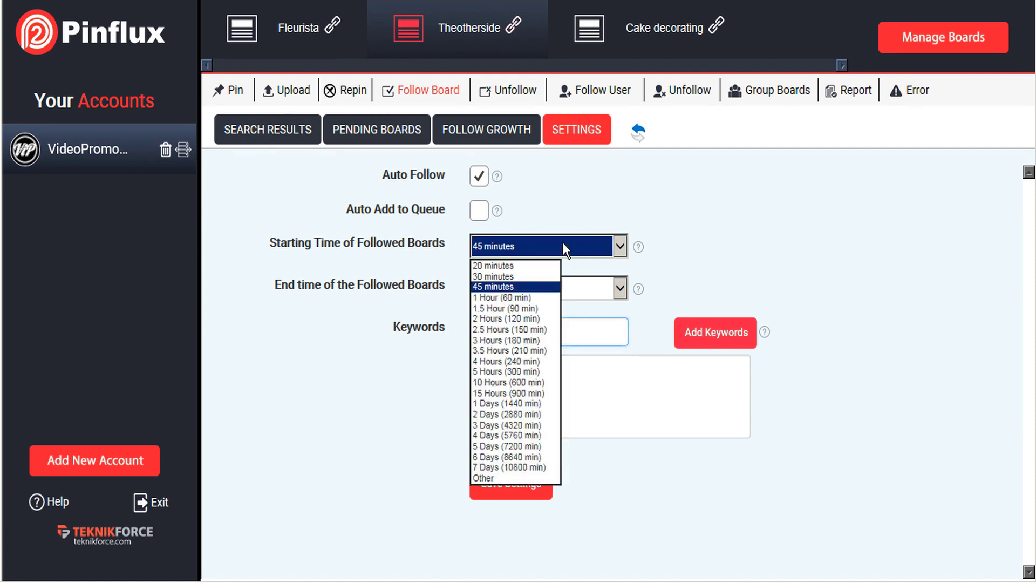
pyautogui.click(526, 266)
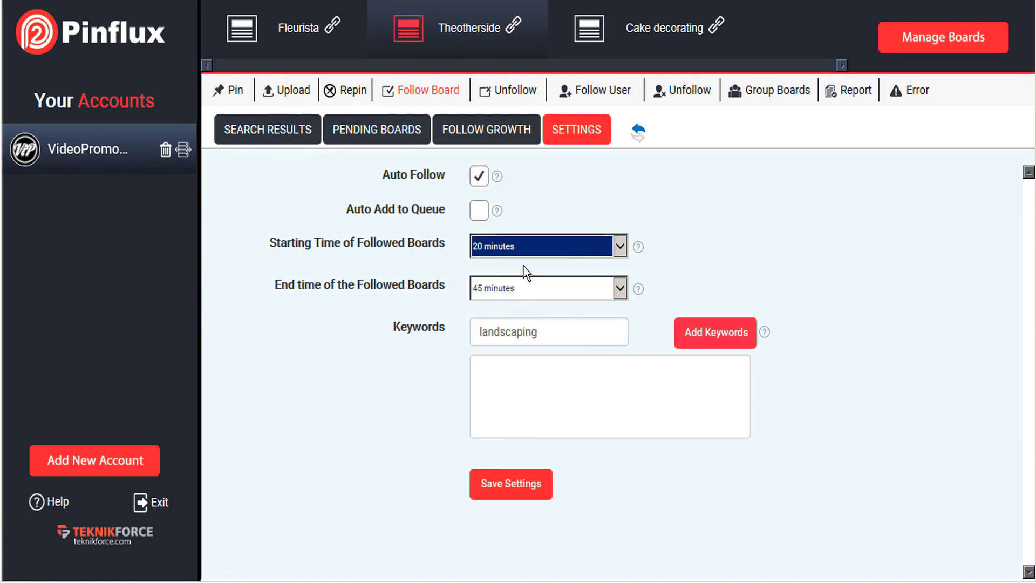
pyautogui.click(526, 293)
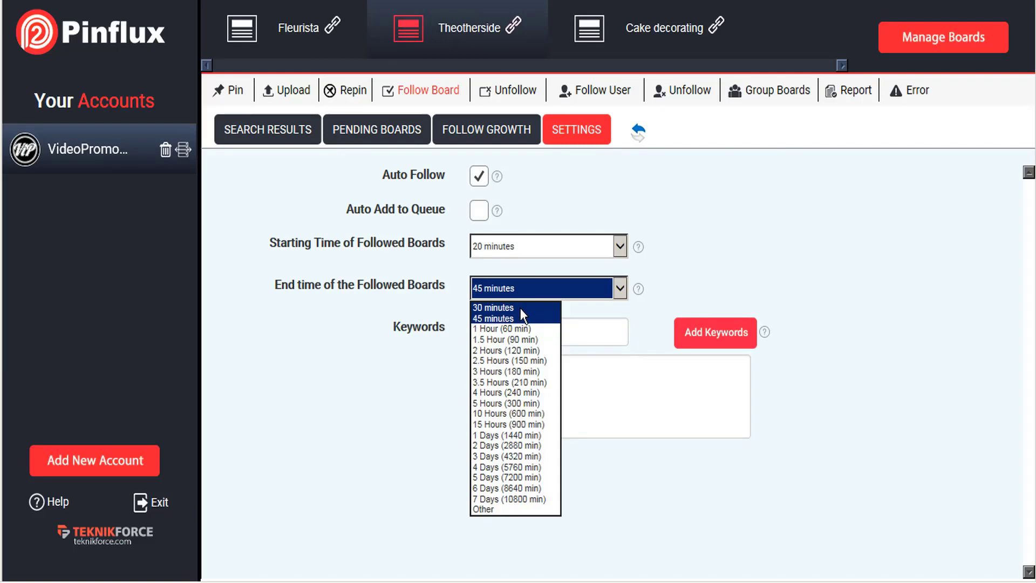
pyautogui.click(520, 309)
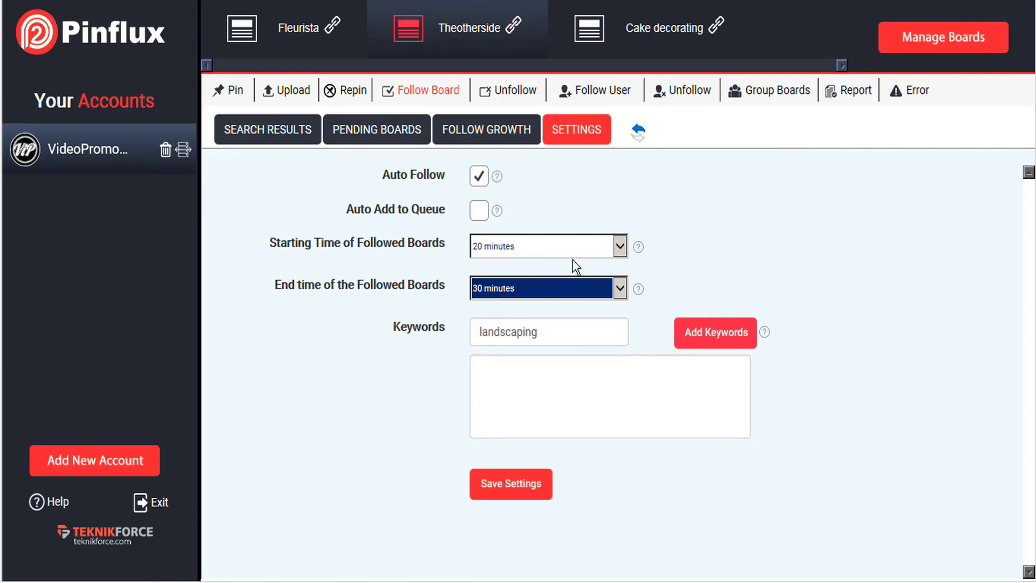
pyautogui.click(619, 288)
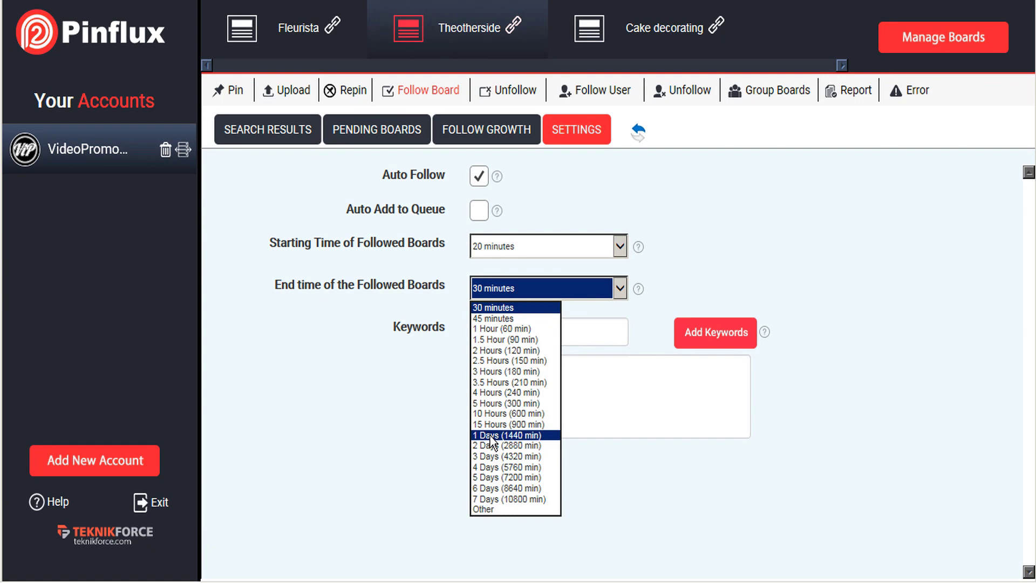
pyautogui.click(677, 257)
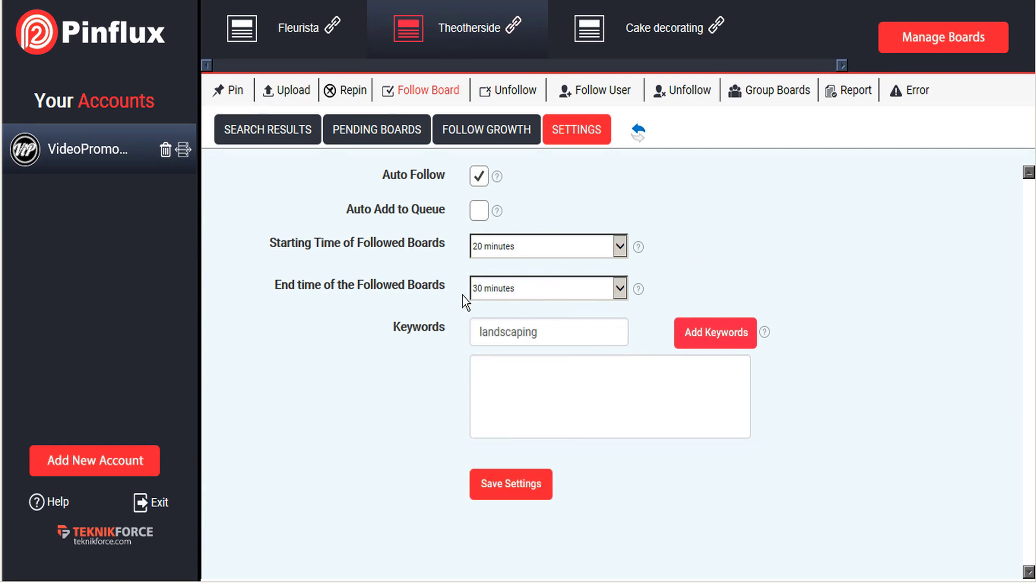
# Add 'landscaping' to the keyword list, save the settings and view the search results
pyautogui.click(713, 331)
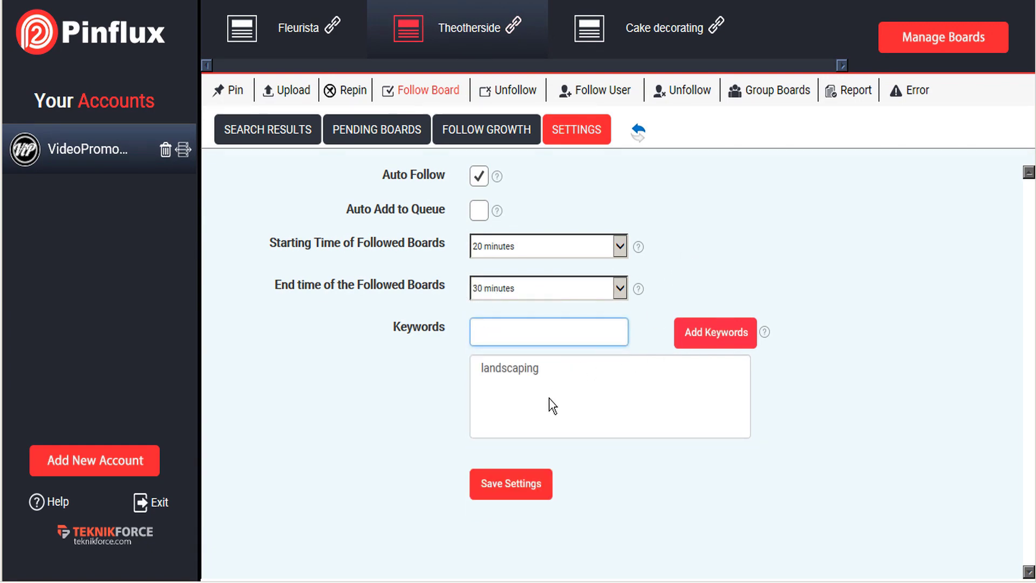
pyautogui.click(517, 484)
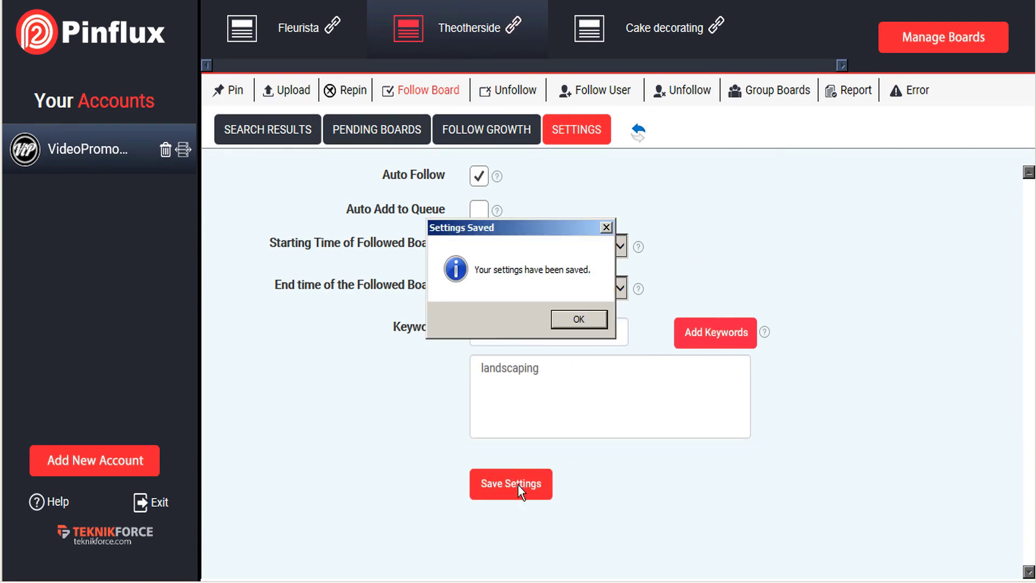
pyautogui.click(590, 318)
pyautogui.click(266, 132)
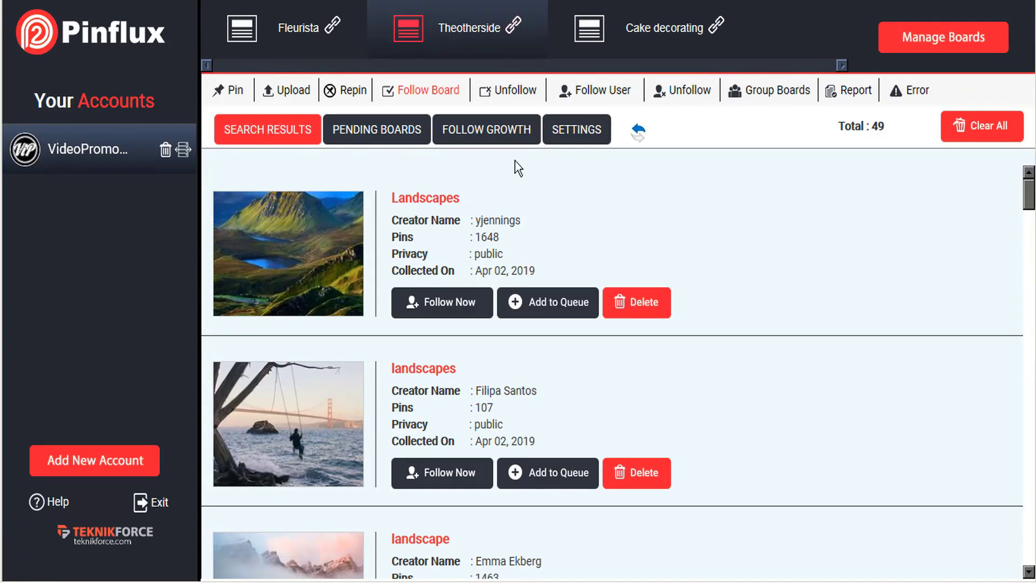
pyautogui.click(575, 135)
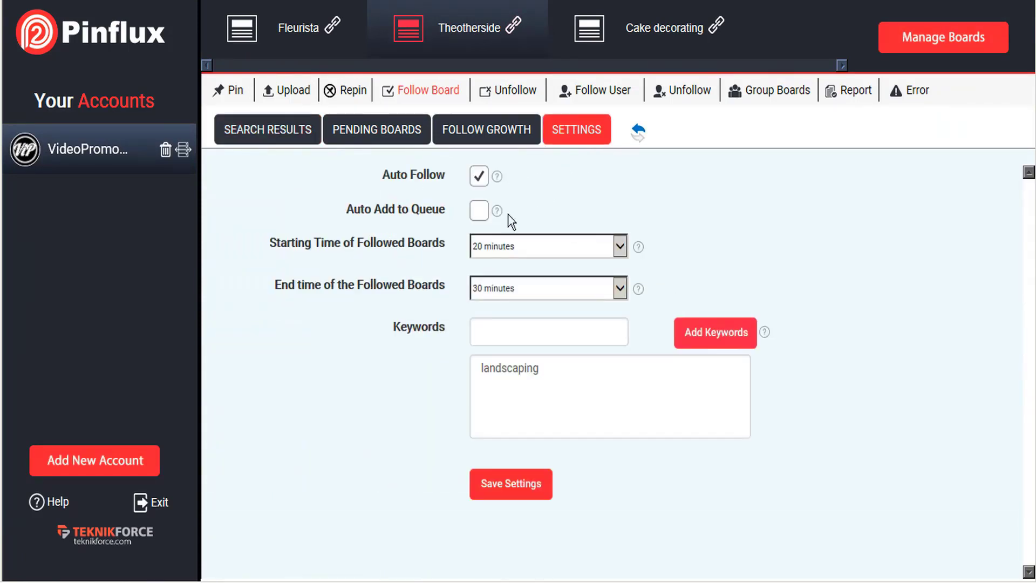
pyautogui.click(289, 135)
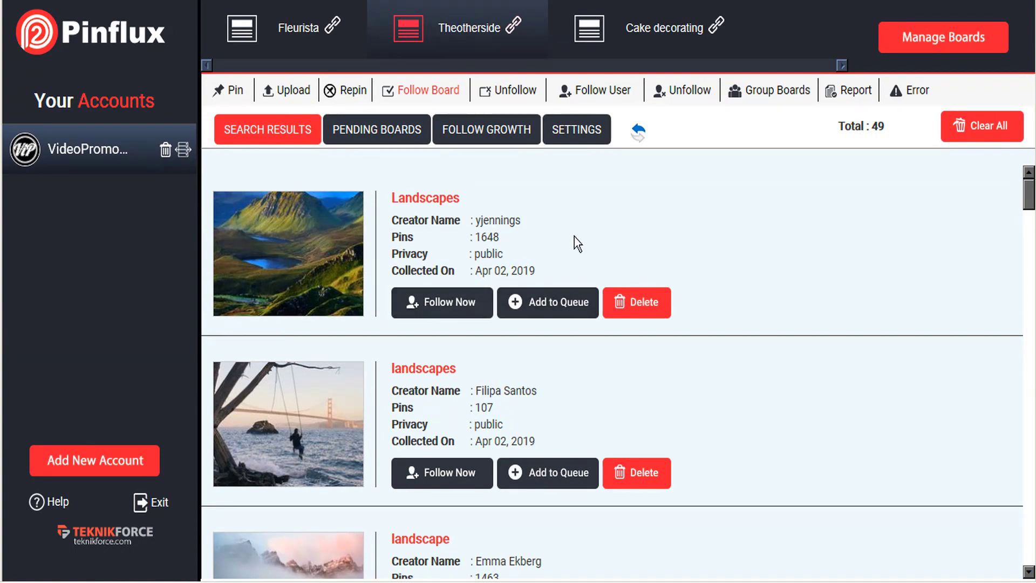
# Queue the Landscaping Tips, Landscaping Ideas, lawn-photo and glass-building landscaping boards
pyautogui.scroll(-3, 575, 230)
pyautogui.scroll(-5, 575, 231)
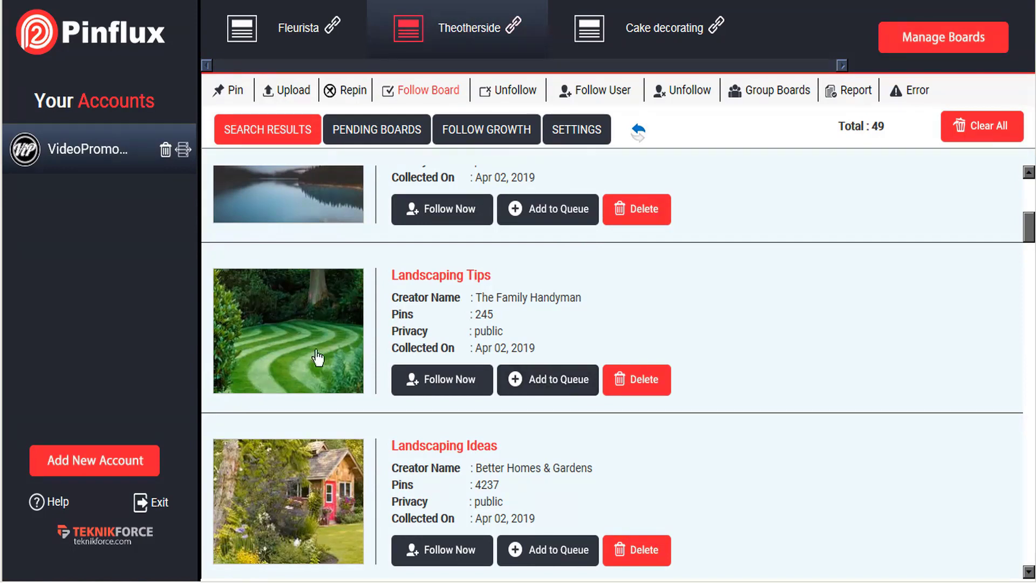
pyautogui.click(531, 389)
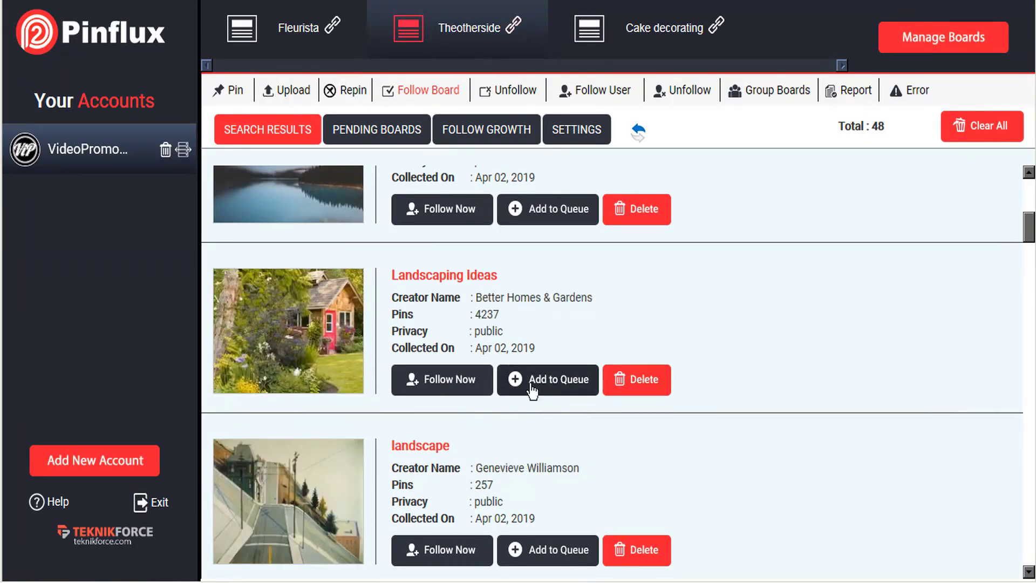
pyautogui.click(532, 390)
pyautogui.scroll(-3, 544, 351)
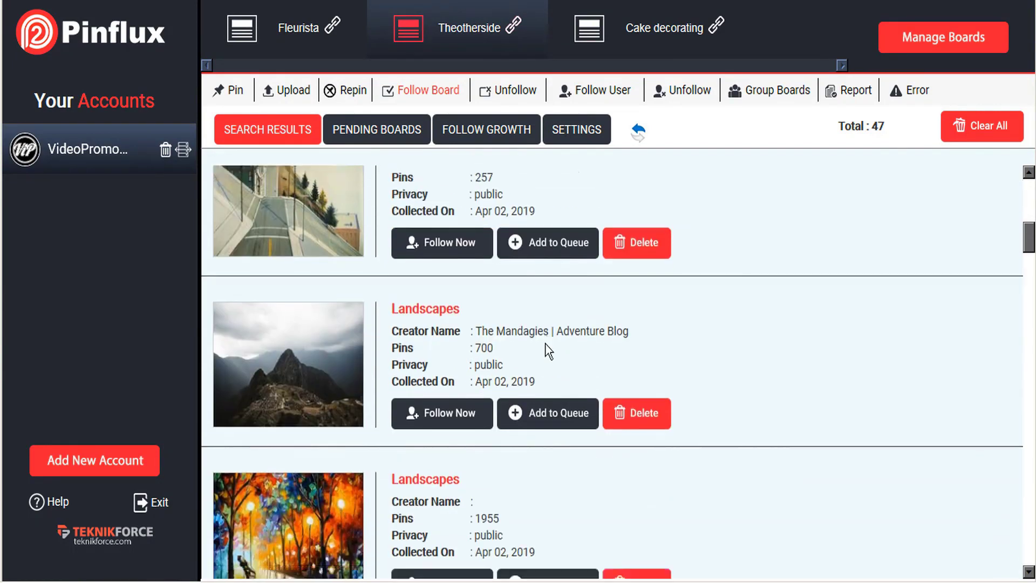
pyautogui.scroll(-7, 547, 350)
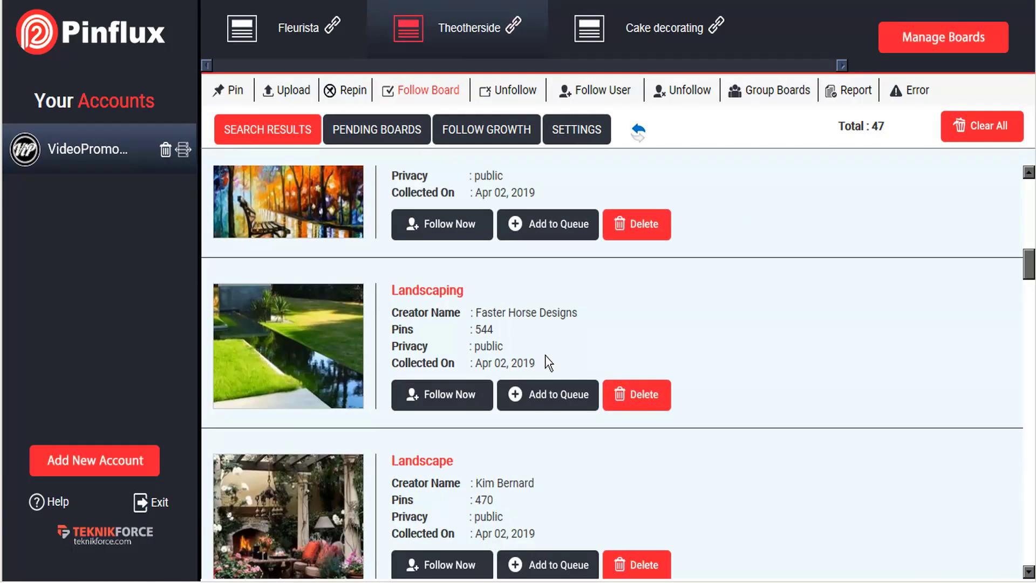
pyautogui.click(556, 395)
pyautogui.scroll(-6, 556, 394)
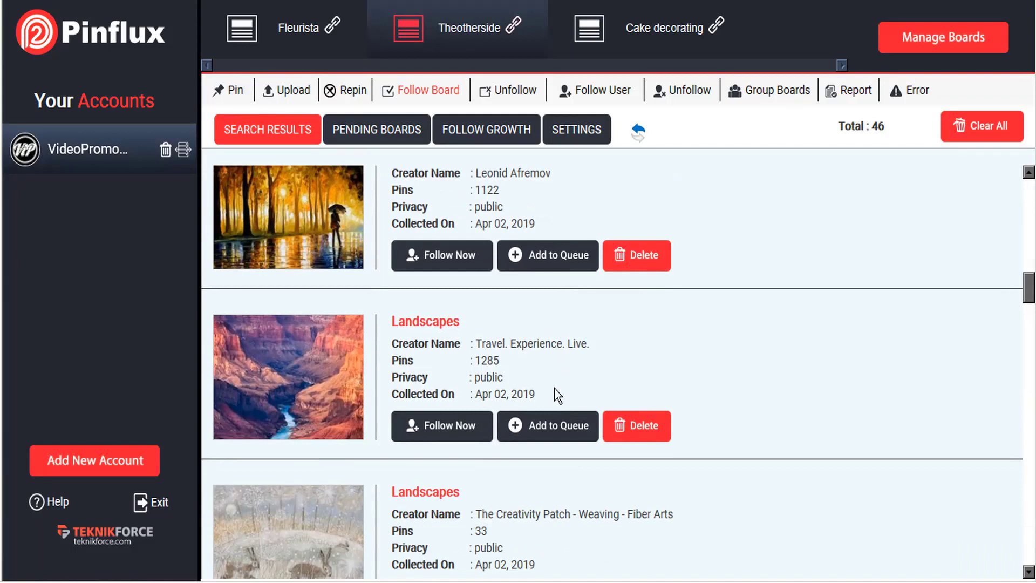
pyautogui.scroll(-7, 555, 388)
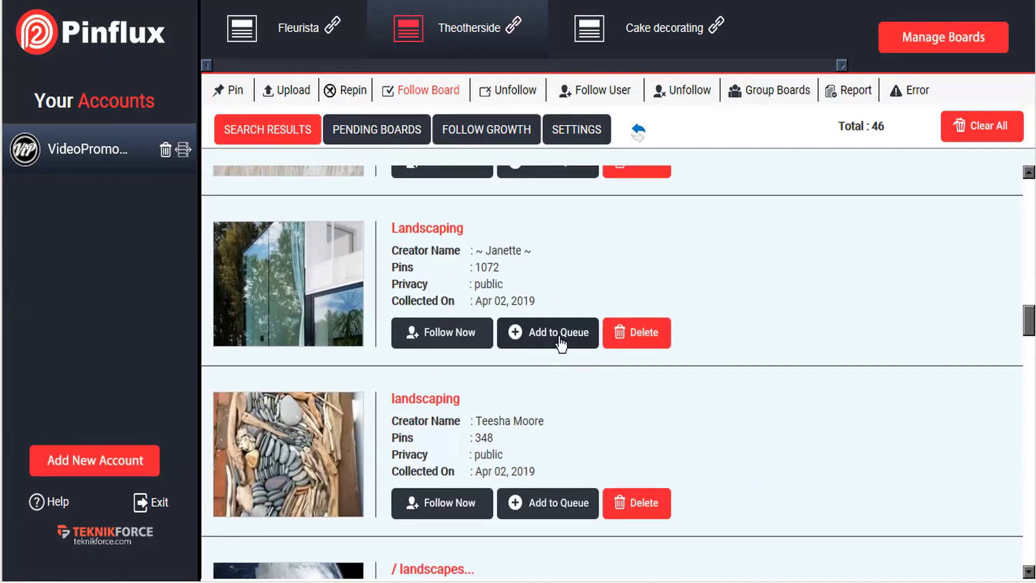
pyautogui.click(560, 340)
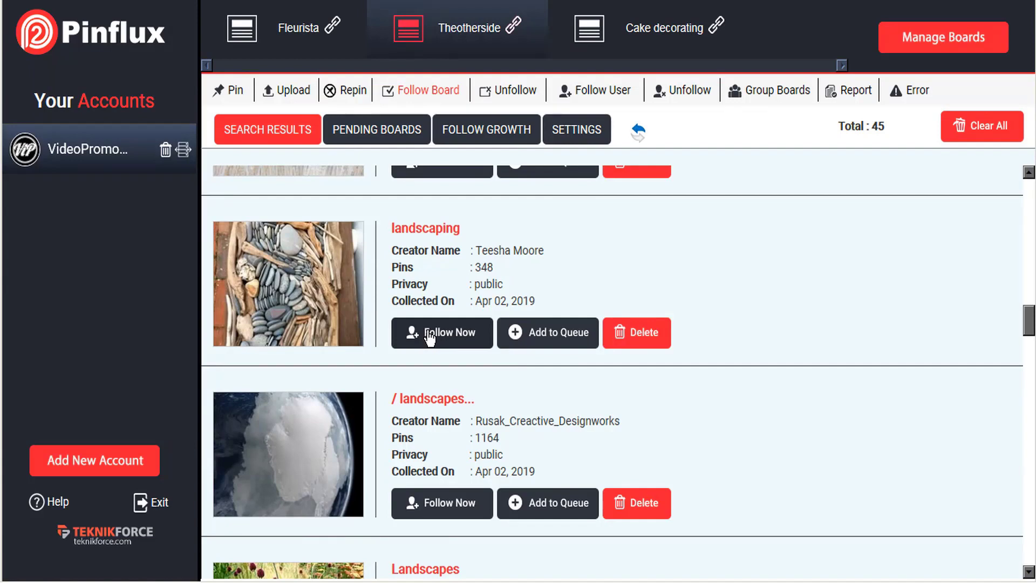
# Follow the pebble-art board immediately and queue the Landscapes, landscaping plan and house garden boards
pyautogui.click(430, 336)
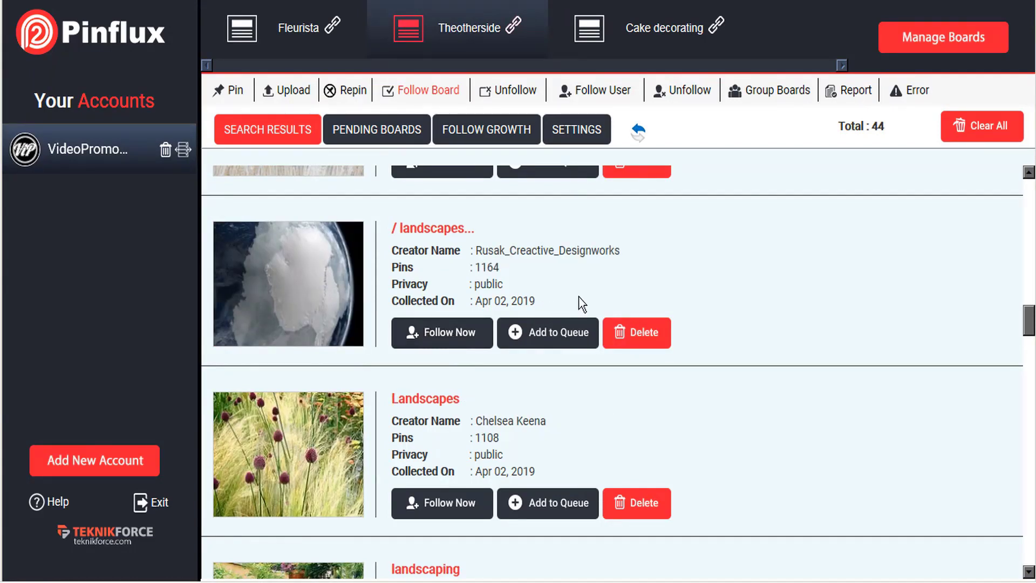
pyautogui.scroll(-6, 578, 298)
pyautogui.click(547, 303)
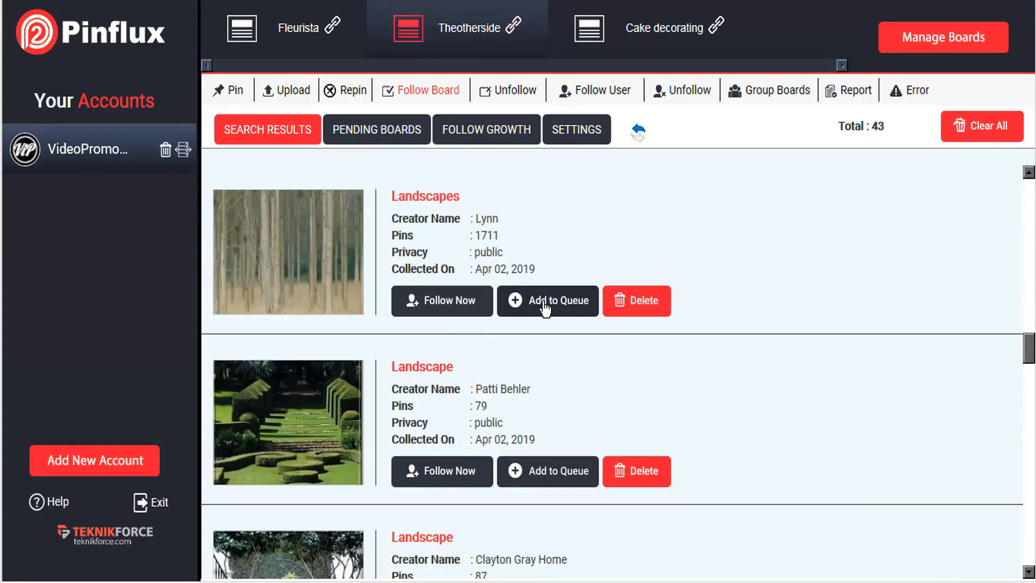
pyautogui.scroll(-10, 545, 307)
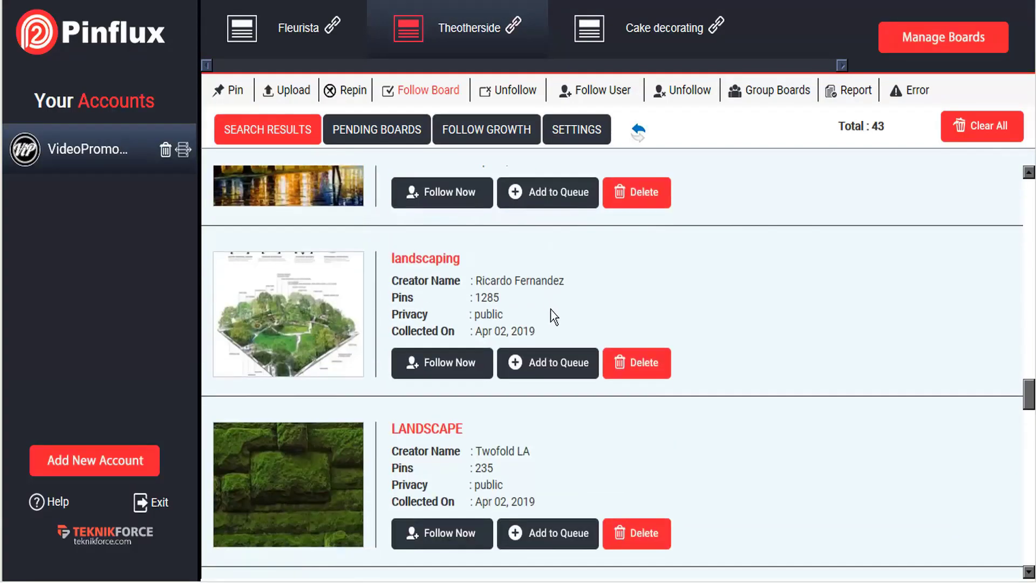
pyautogui.click(548, 360)
pyautogui.scroll(-5, 549, 361)
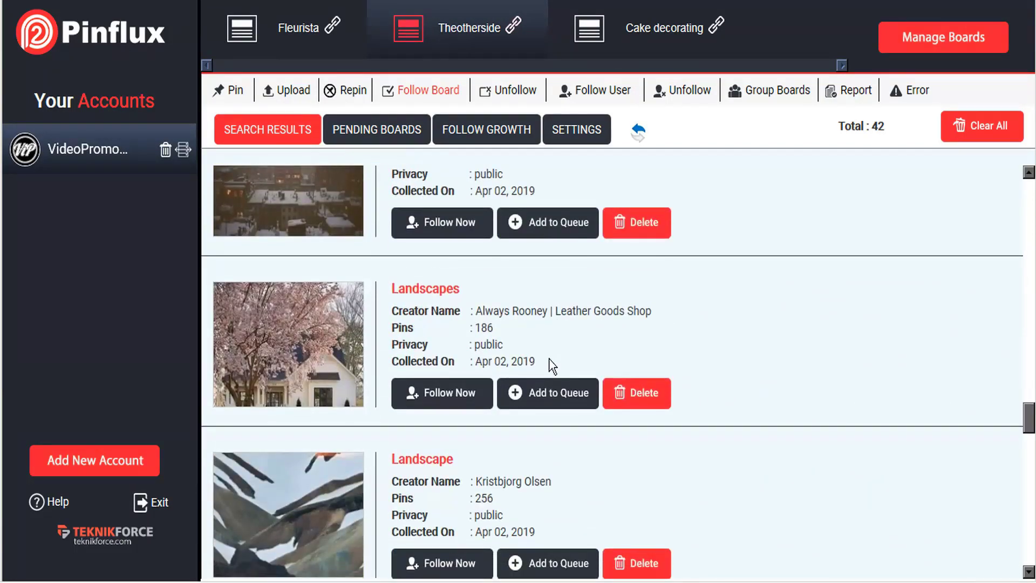
pyautogui.scroll(-9, 556, 373)
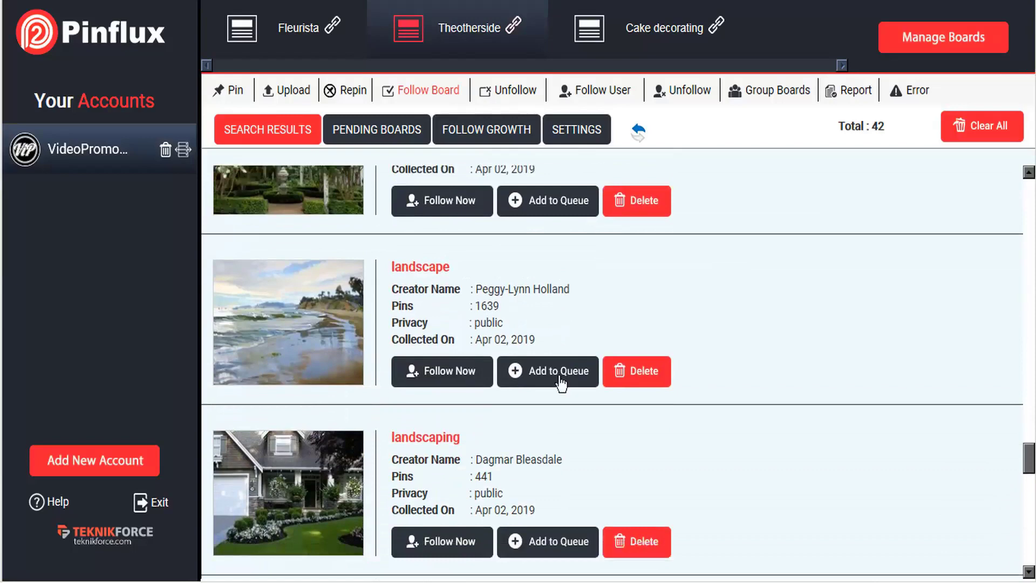
pyautogui.scroll(-3, 561, 382)
pyautogui.click(558, 391)
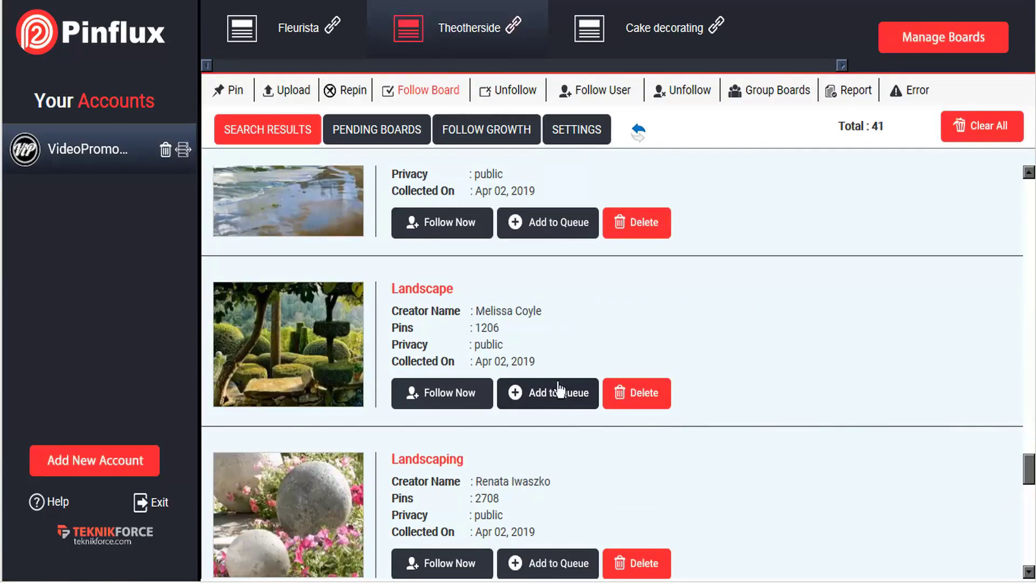
# Review the seven queued landscaping boards in Pending Boards, then return to the board settings
pyautogui.click(382, 131)
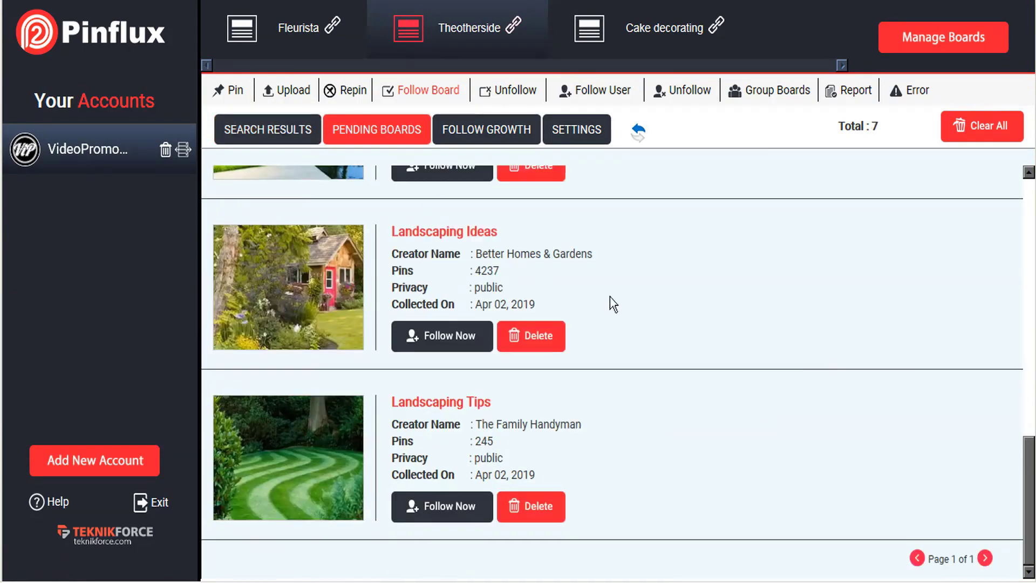
pyautogui.scroll(8, 703, 334)
pyautogui.scroll(5, 703, 333)
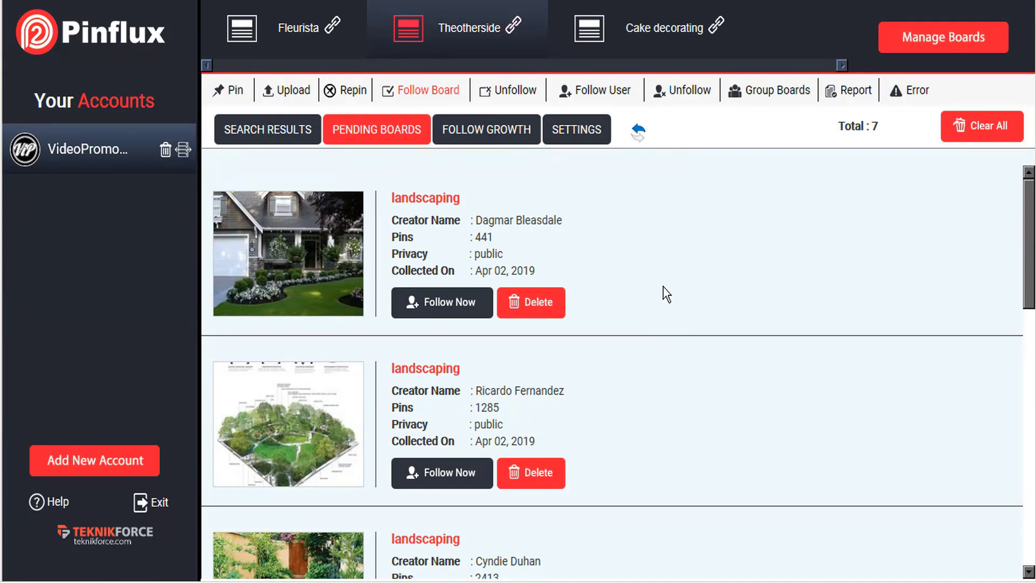
pyautogui.scroll(-6, 621, 273)
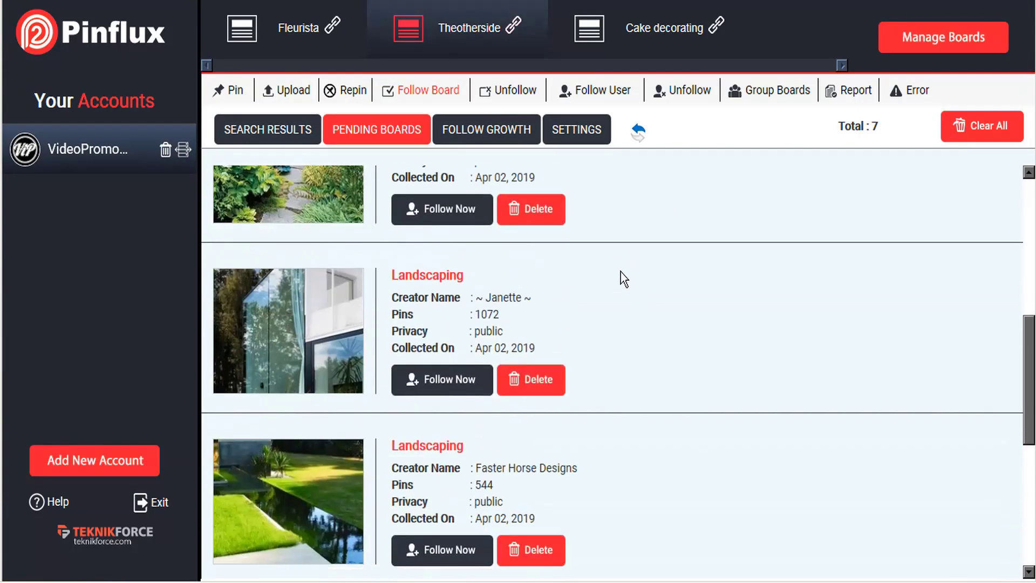
pyautogui.scroll(-5, 621, 272)
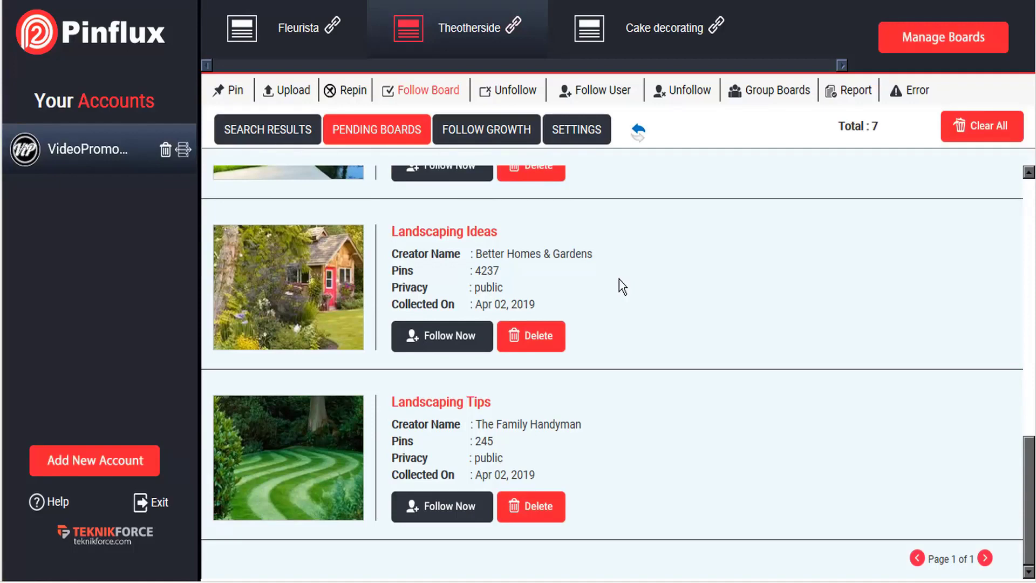
pyautogui.scroll(11, 619, 280)
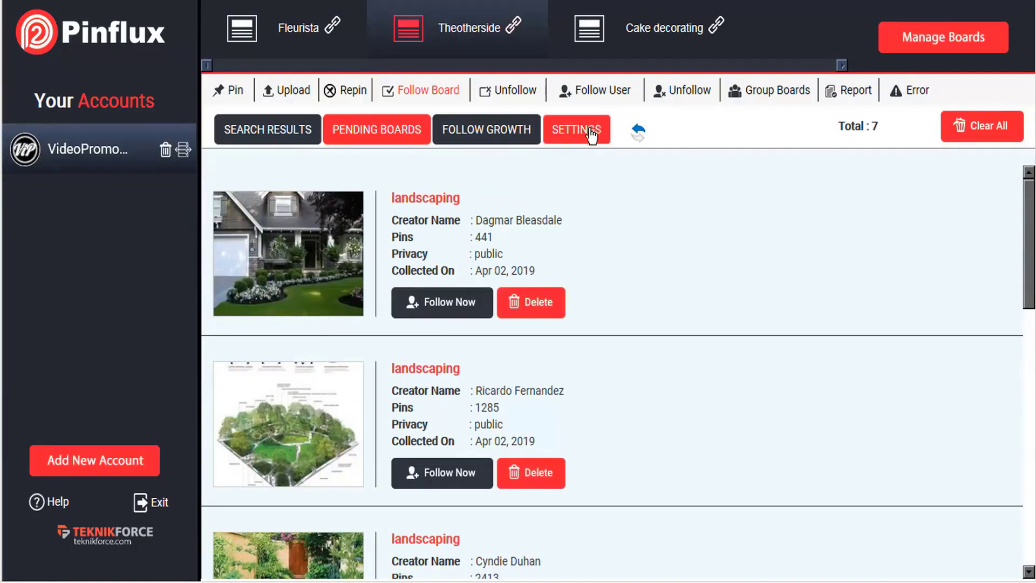
pyautogui.click(592, 136)
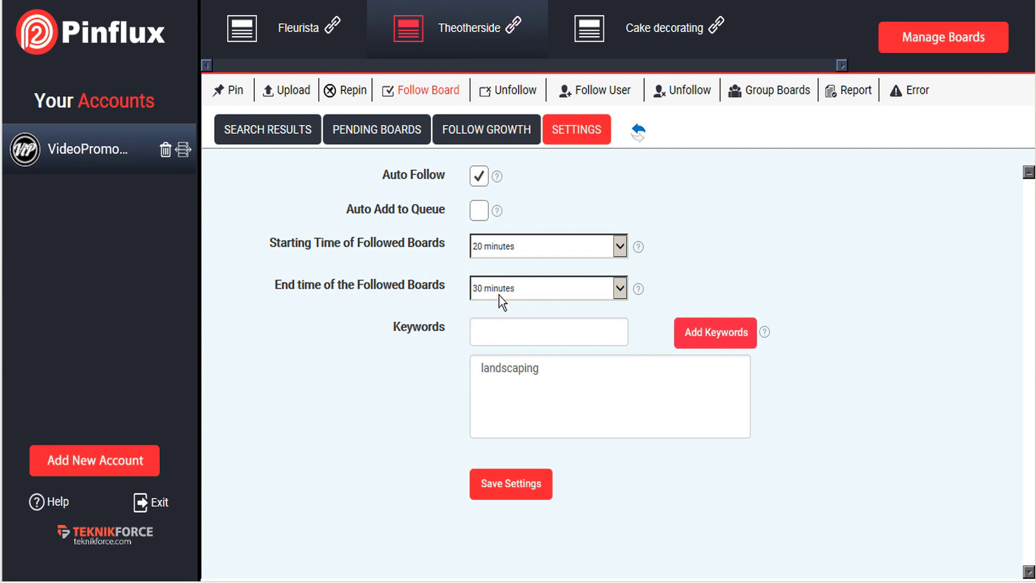
# View the board following-growth chart
pyautogui.click(512, 135)
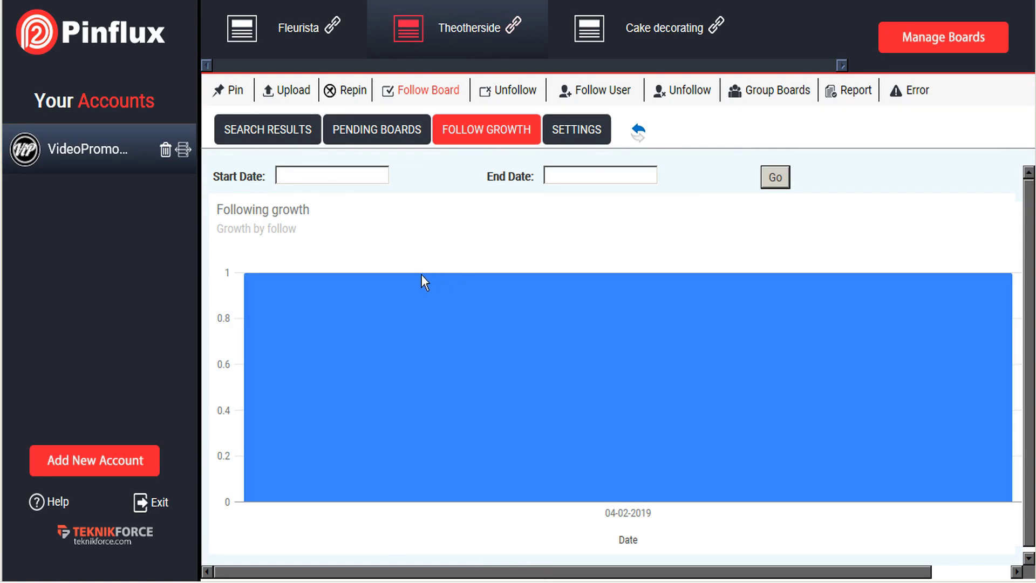
pyautogui.moveTo(552, 330)
# In Follow User settings, add the keyword 'landscaping' and turn on Auto Follow
pyautogui.click(623, 98)
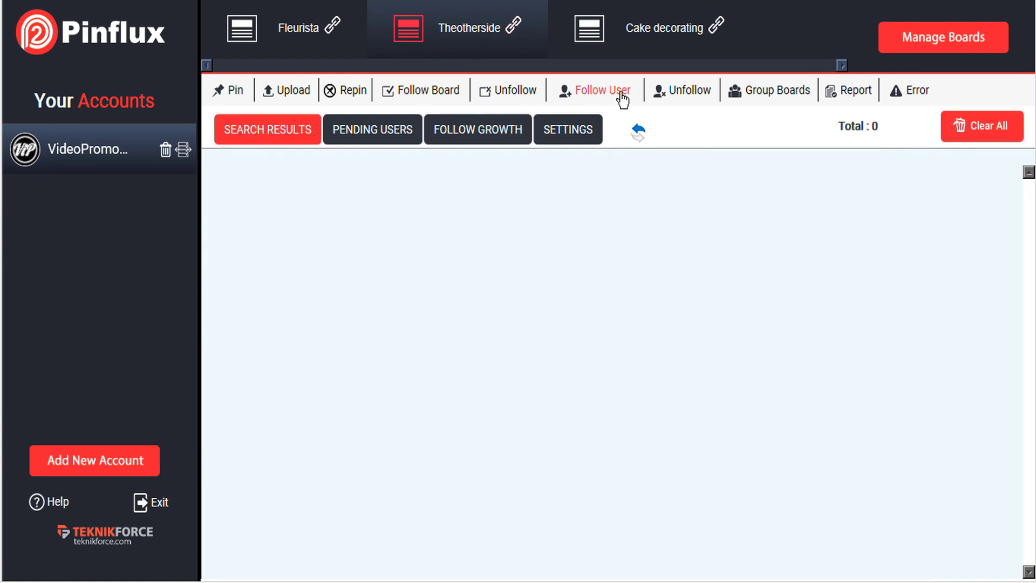
pyautogui.click(579, 132)
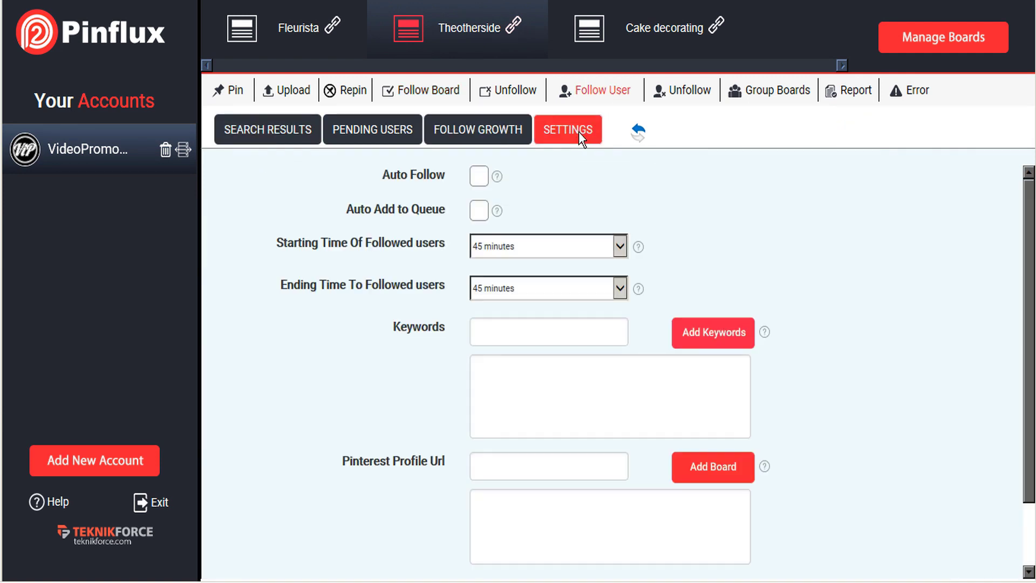
pyautogui.click(542, 335)
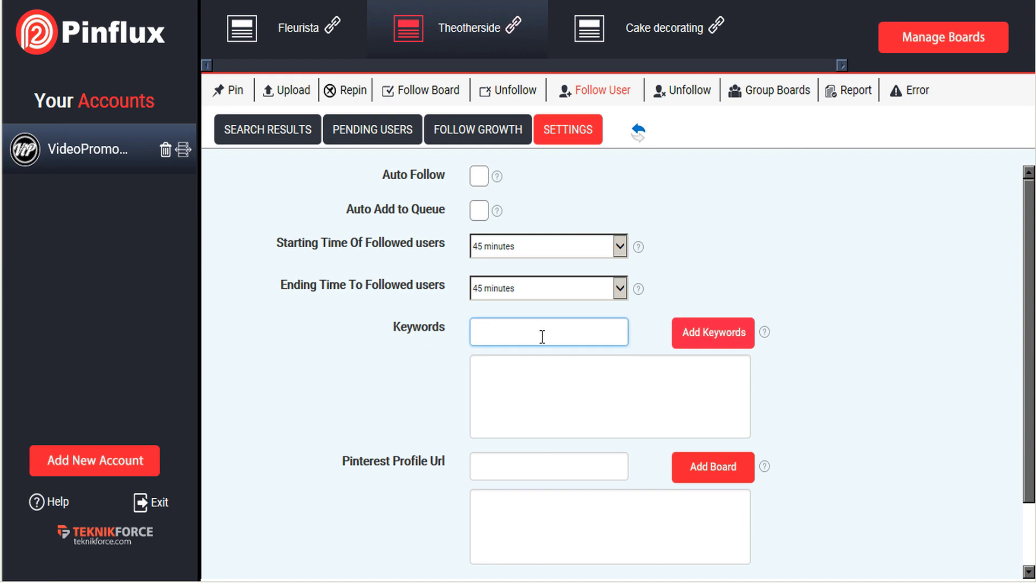
pyautogui.write('landscaping')
pyautogui.click(733, 334)
pyautogui.click(480, 176)
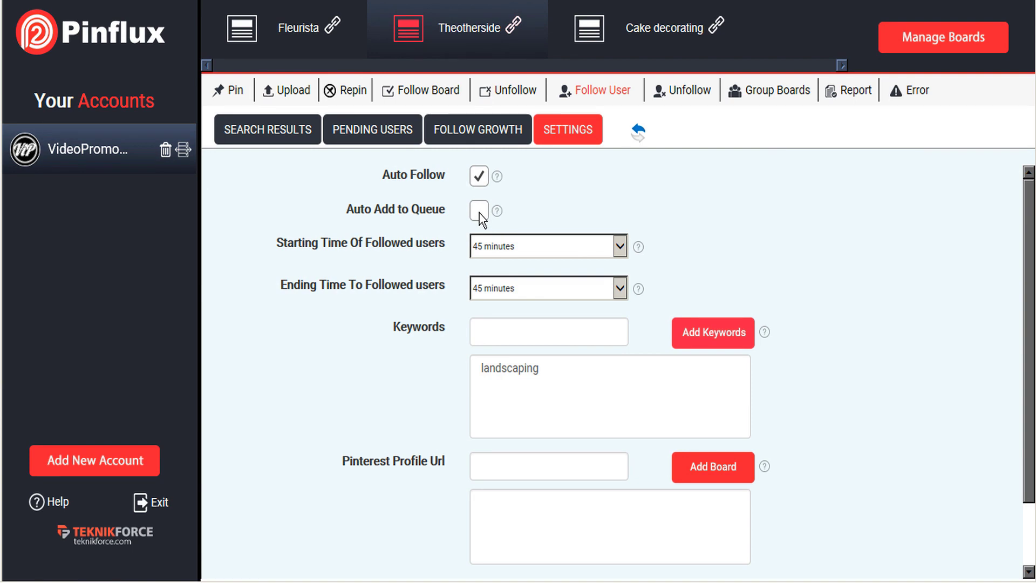
# Set the user start time to 20 minutes and end time to 30 minutes, then save
pyautogui.click(494, 246)
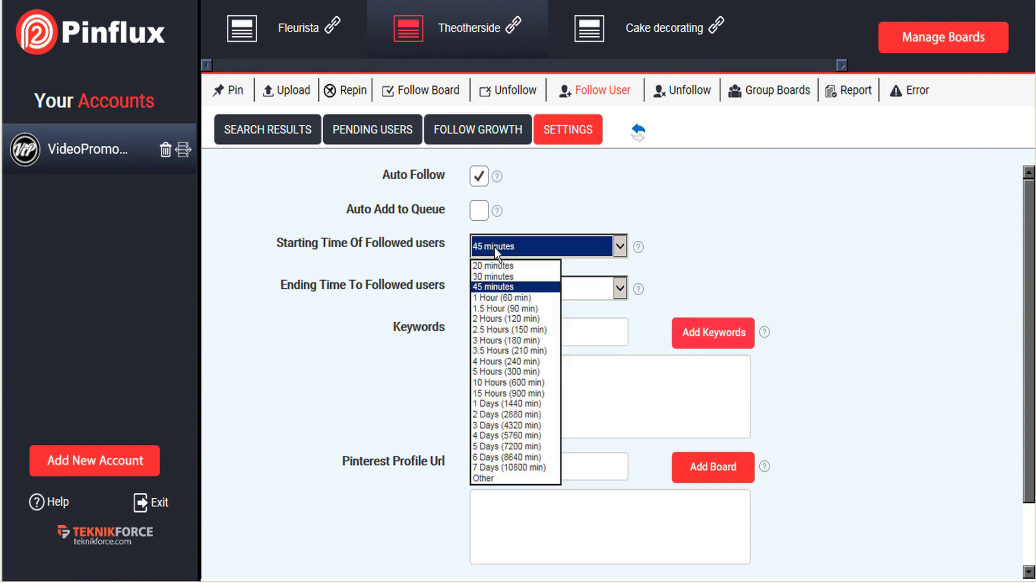
pyautogui.click(493, 264)
pyautogui.click(492, 290)
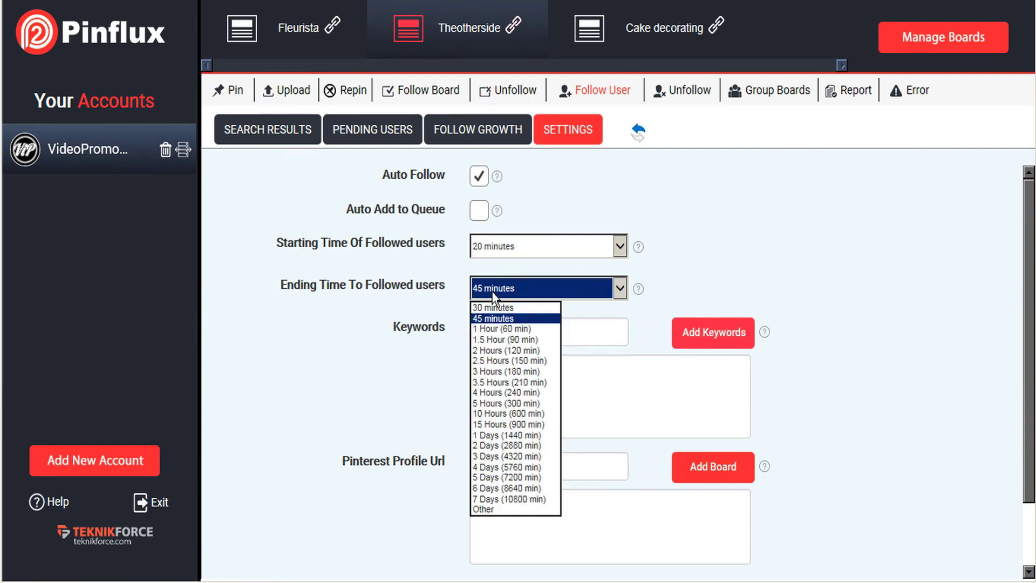
pyautogui.click(496, 308)
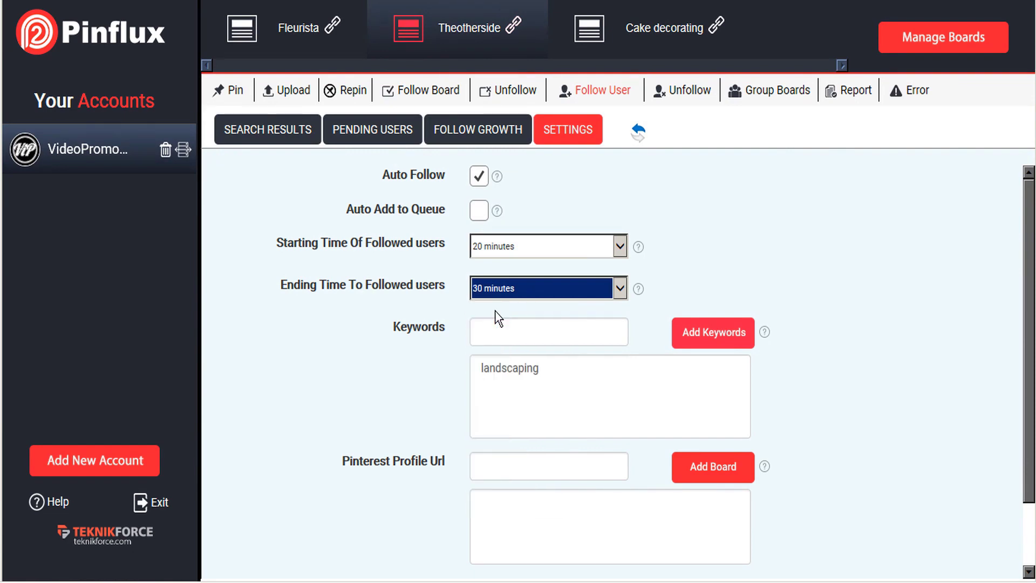
pyautogui.scroll(-3, 916, 287)
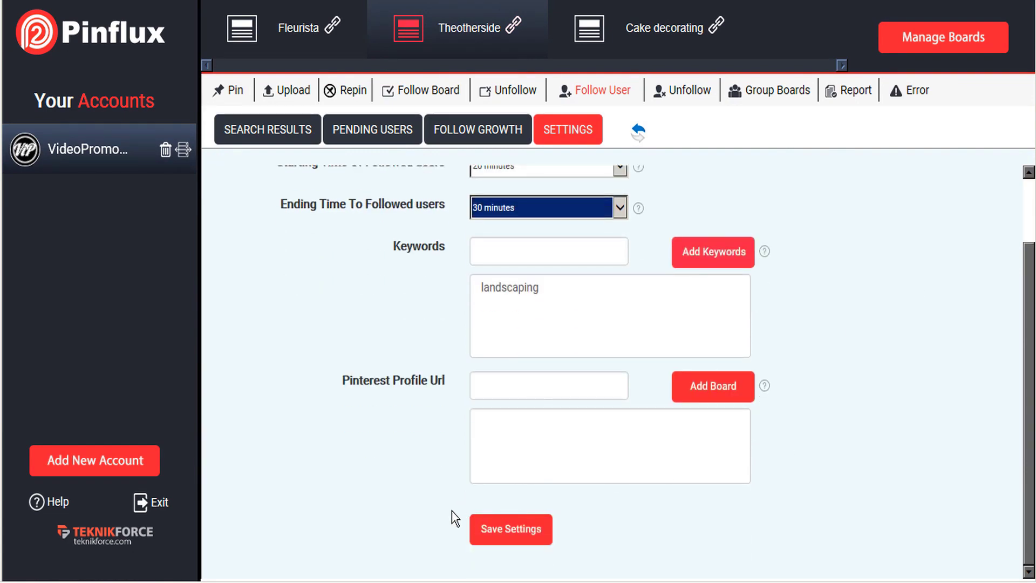
pyautogui.click(512, 529)
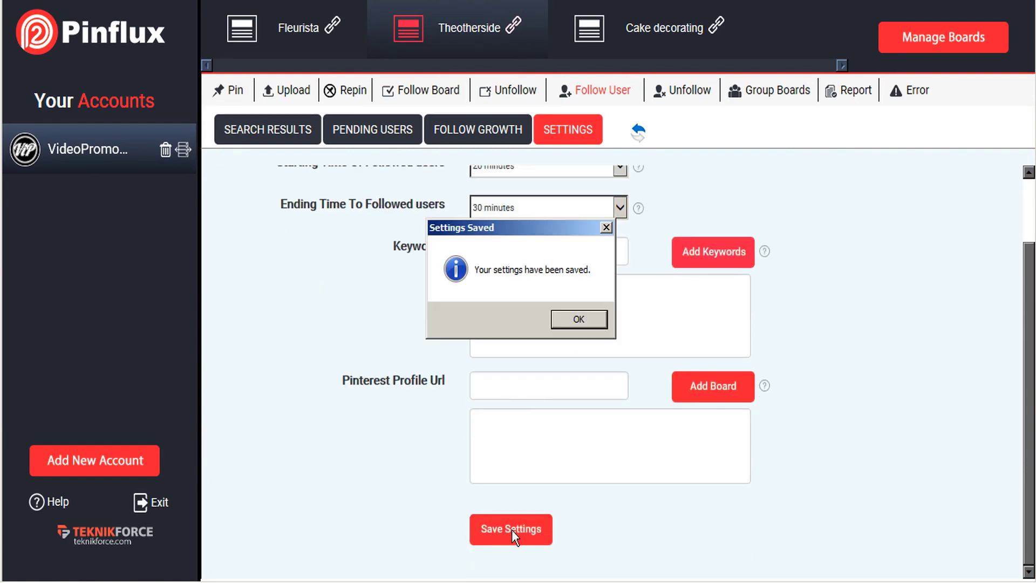
pyautogui.click(584, 321)
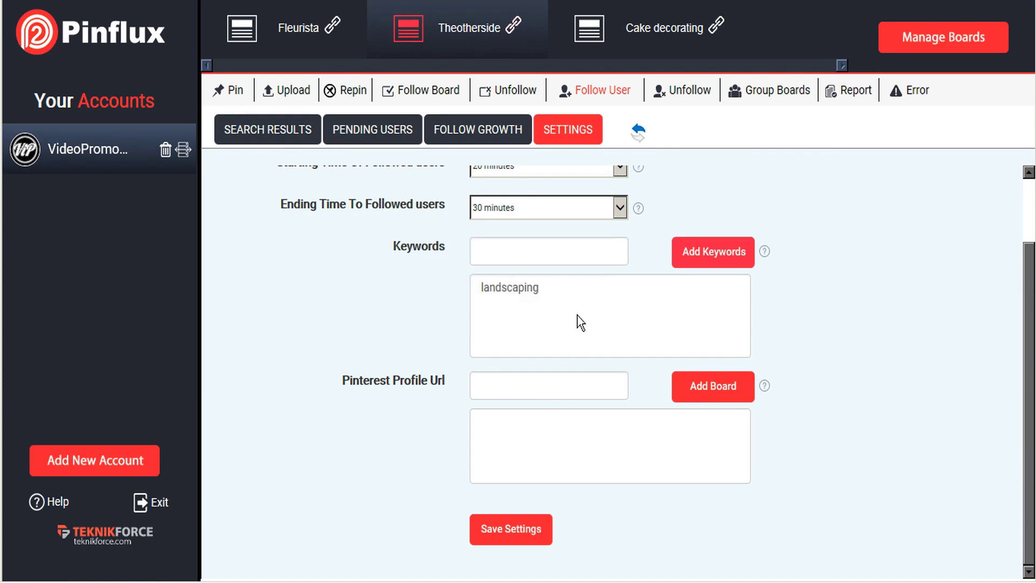
# Queue the fire-pit garden, tree-logo landscape construction and pink-triangle-logo user accounts
pyautogui.click(262, 135)
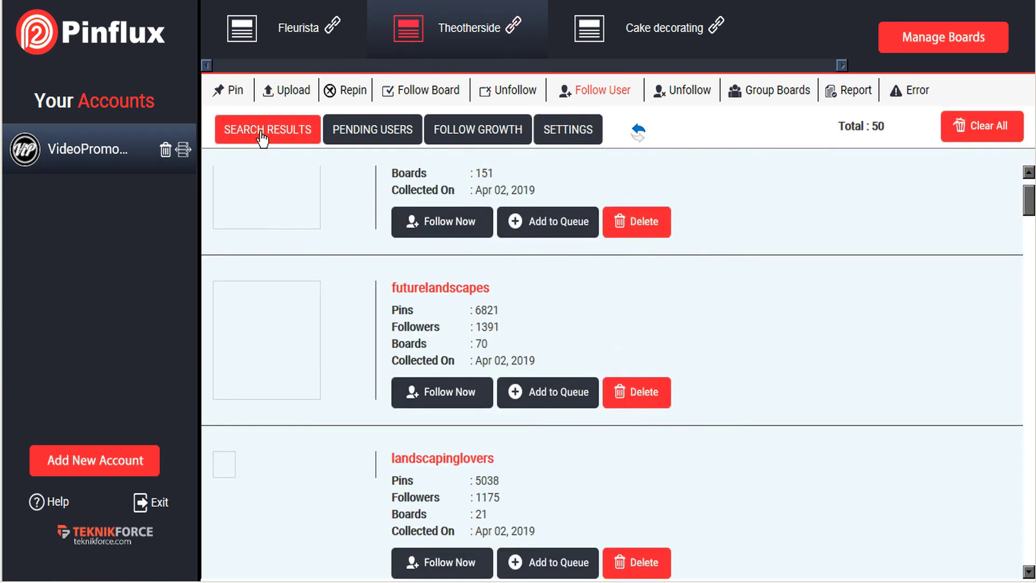
pyautogui.scroll(2, 717, 254)
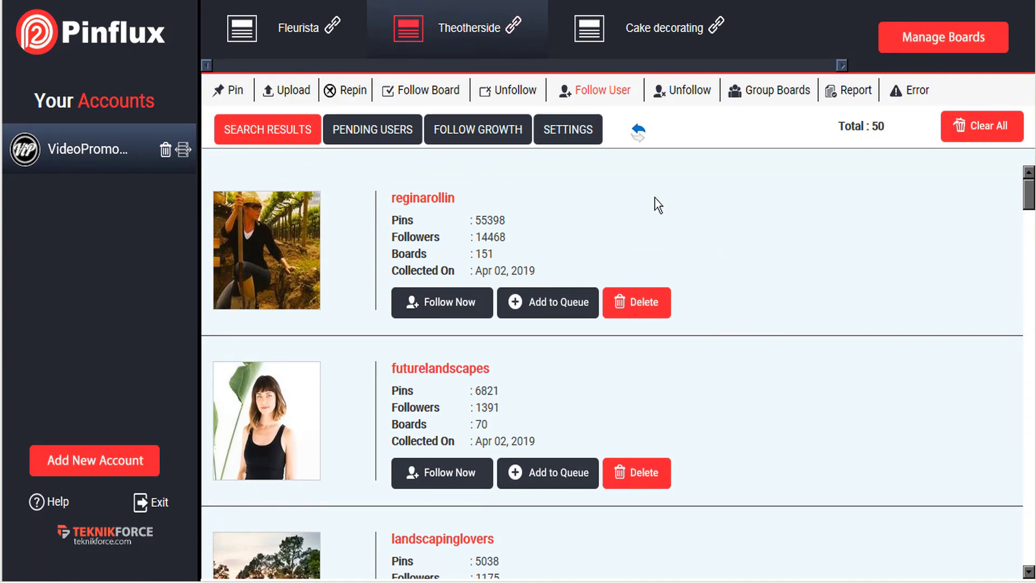
pyautogui.scroll(-5, 701, 199)
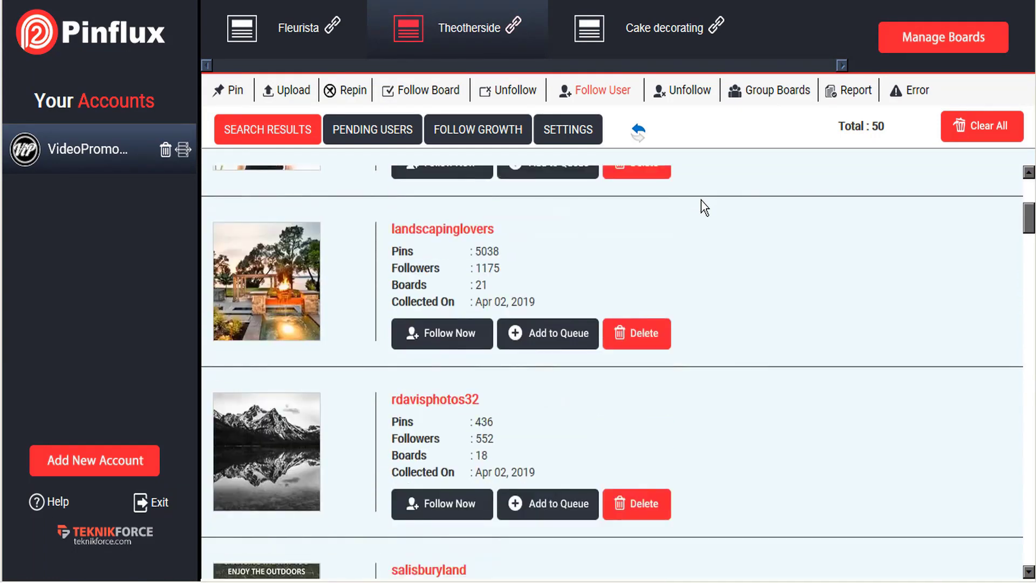
pyautogui.scroll(-1, 701, 205)
pyautogui.scroll(3, 702, 200)
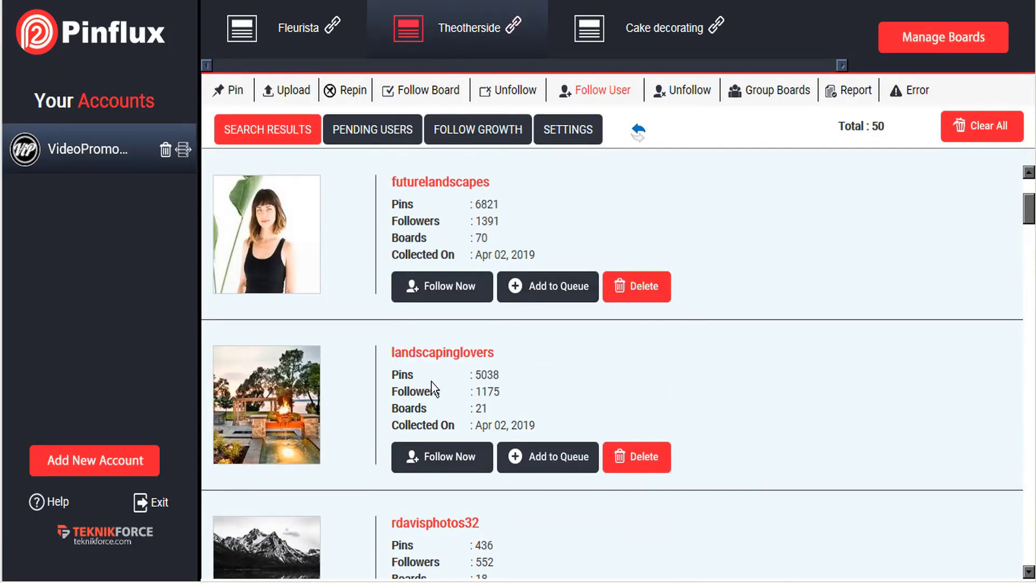
pyautogui.click(548, 459)
pyautogui.scroll(-1, 742, 383)
pyautogui.scroll(-3, 743, 383)
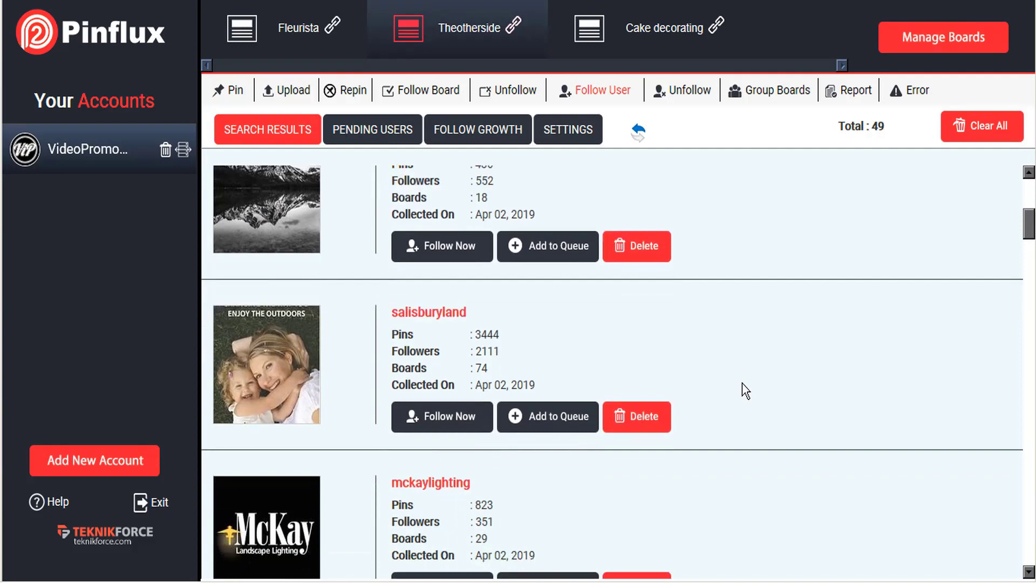
pyautogui.scroll(-4, 743, 383)
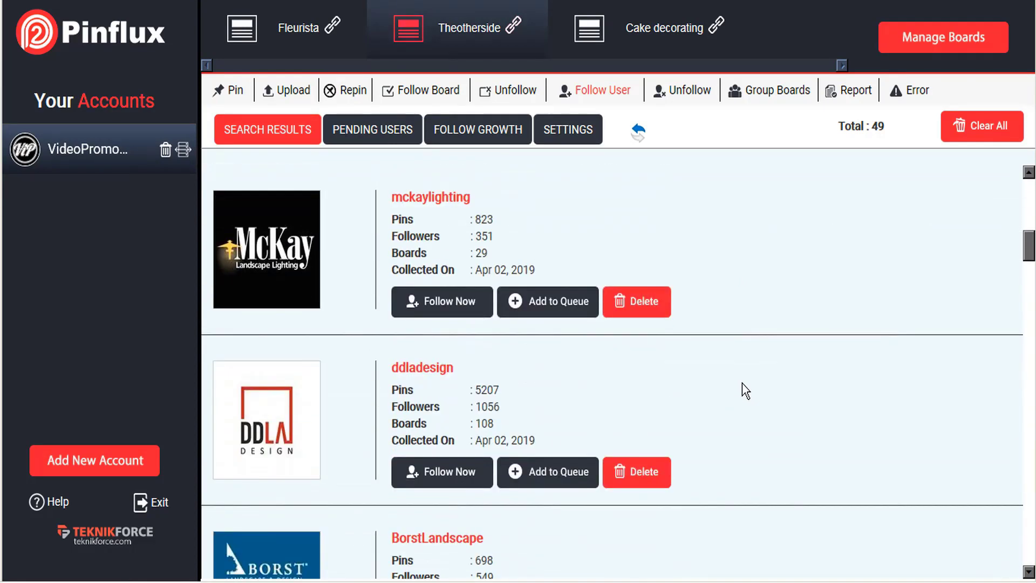
pyautogui.scroll(-6, 743, 383)
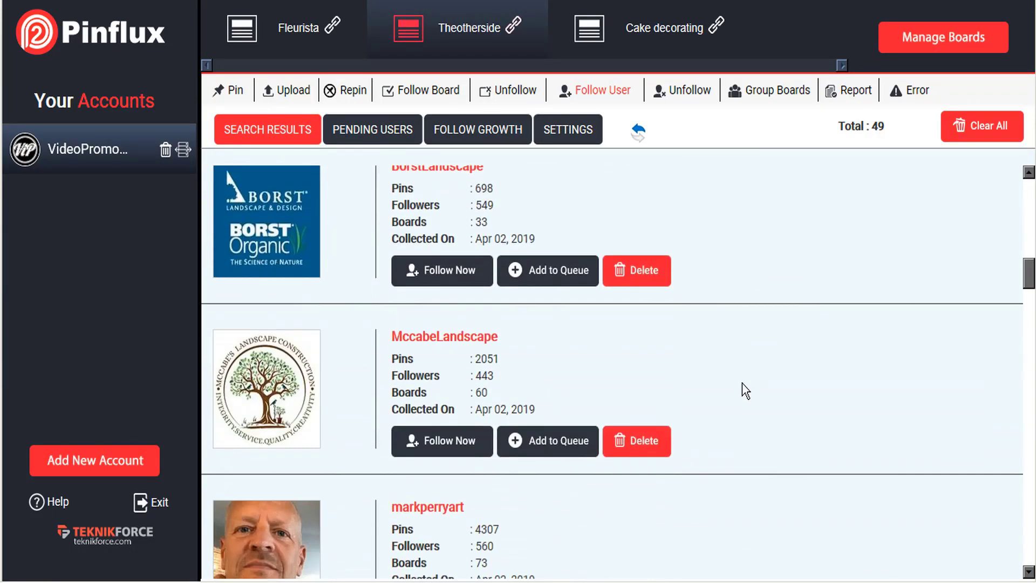
pyautogui.scroll(-2, 742, 383)
pyautogui.click(549, 319)
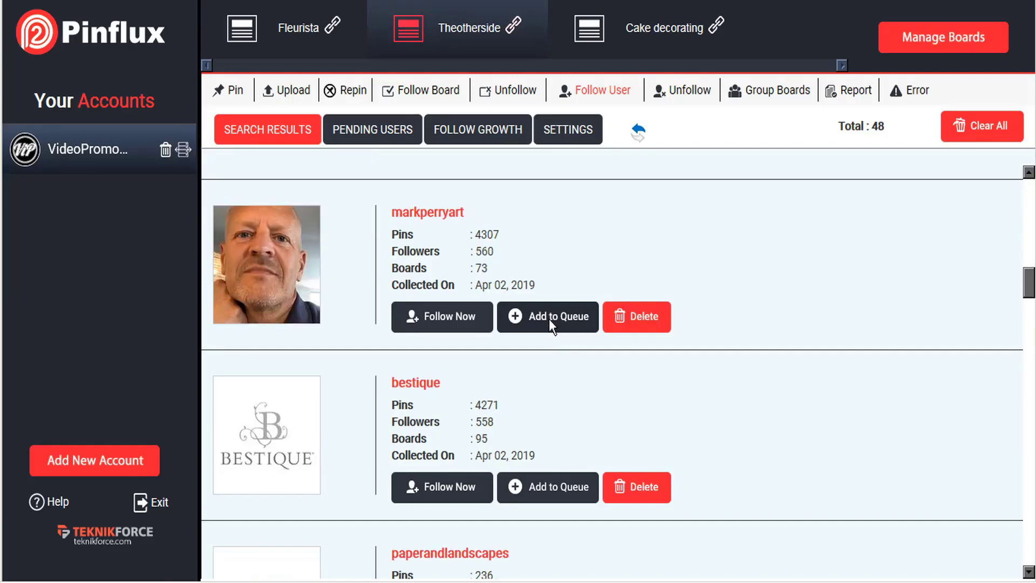
pyautogui.scroll(-5, 756, 285)
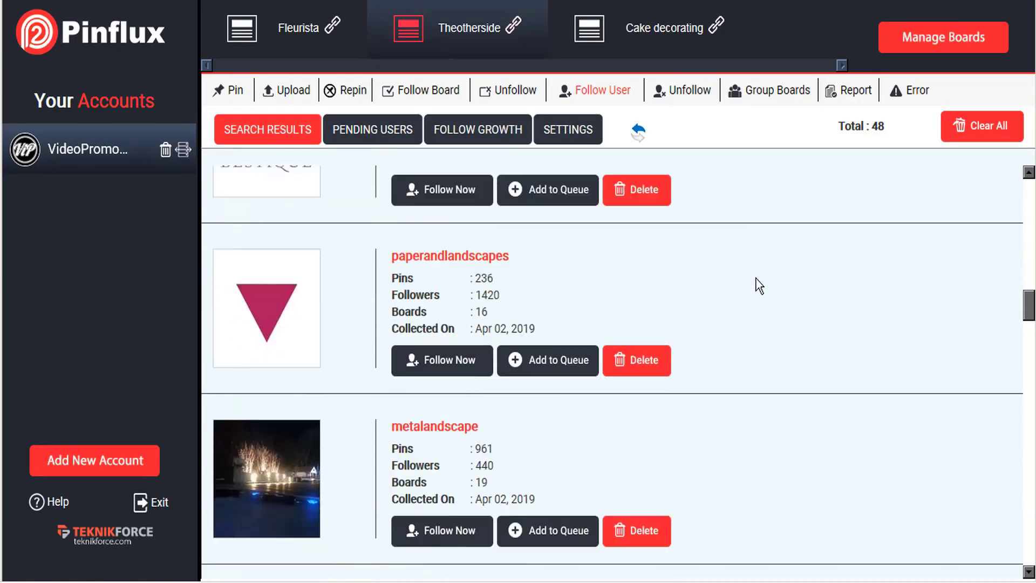
pyautogui.click(556, 348)
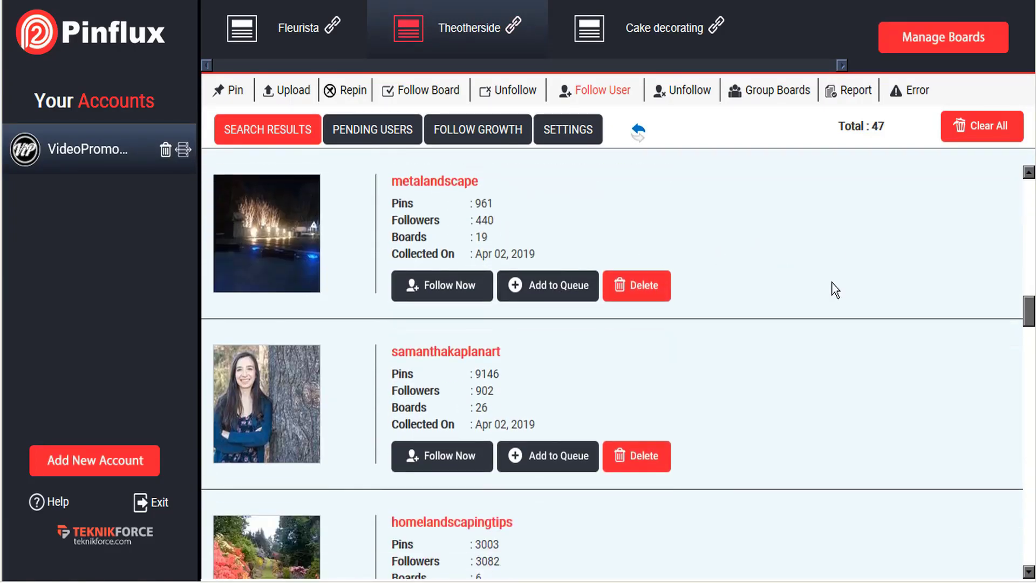
# Queue tomthumbnursery, abellandscaping, landarchitect and minigarden for following
pyautogui.scroll(-3, 835, 290)
pyautogui.scroll(-2, 836, 289)
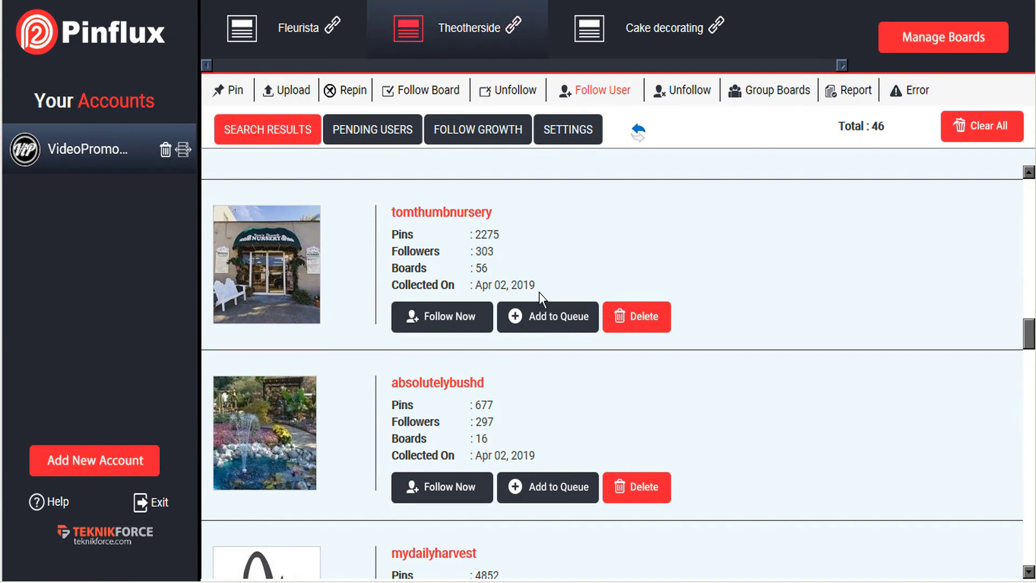
pyautogui.click(539, 319)
pyautogui.scroll(-8, 844, 246)
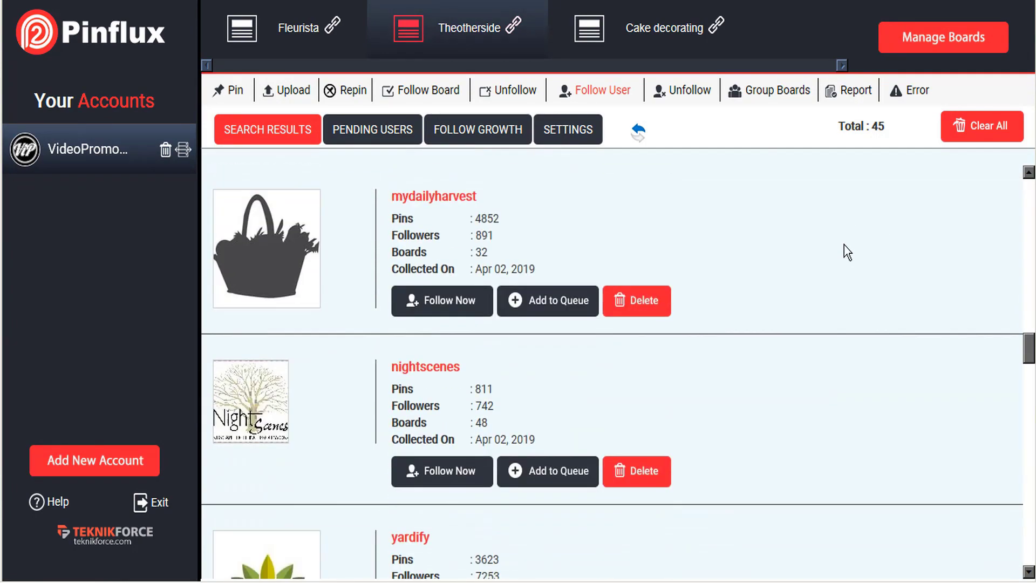
pyautogui.scroll(-5, 841, 247)
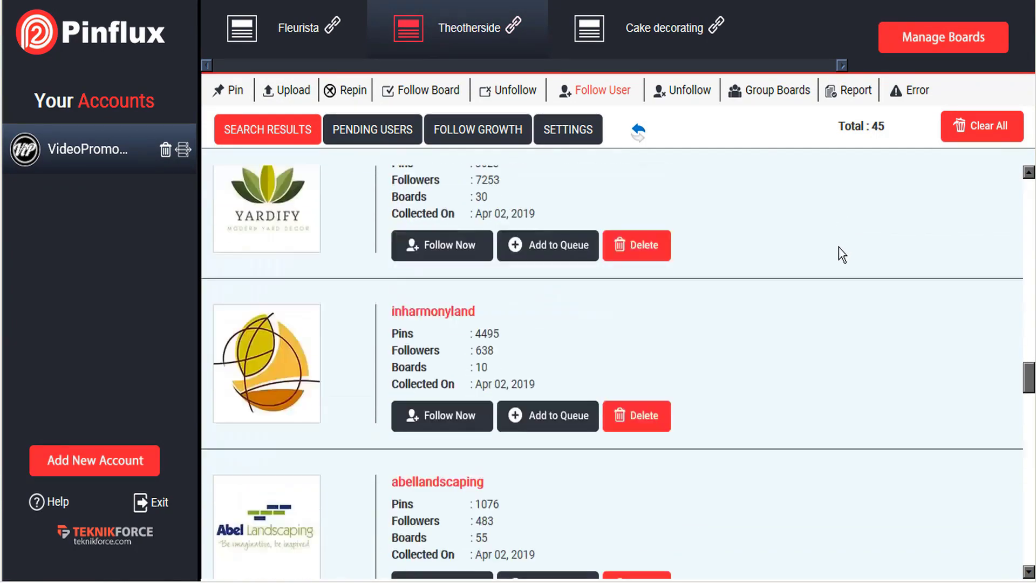
pyautogui.click(542, 373)
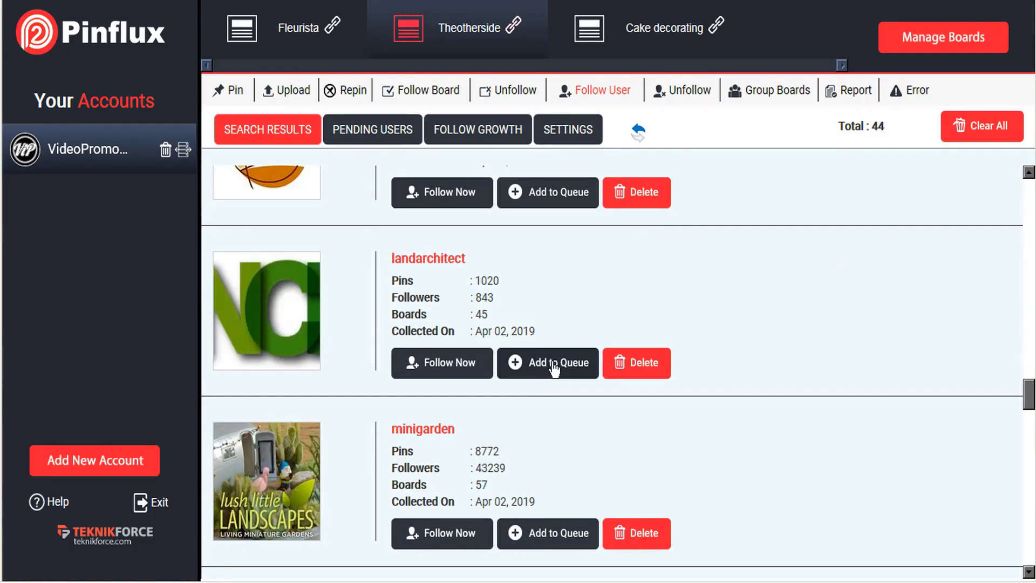
pyautogui.click(556, 365)
pyautogui.click(559, 369)
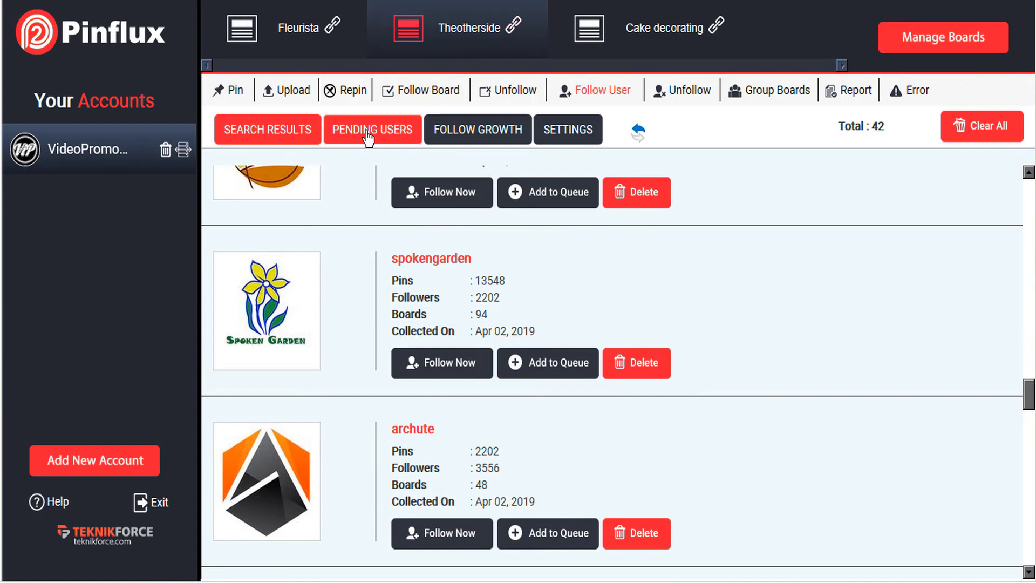
# Scroll through the 7 pending users, then return to the user auto-follow settings
pyautogui.scroll(10, 707, 324)
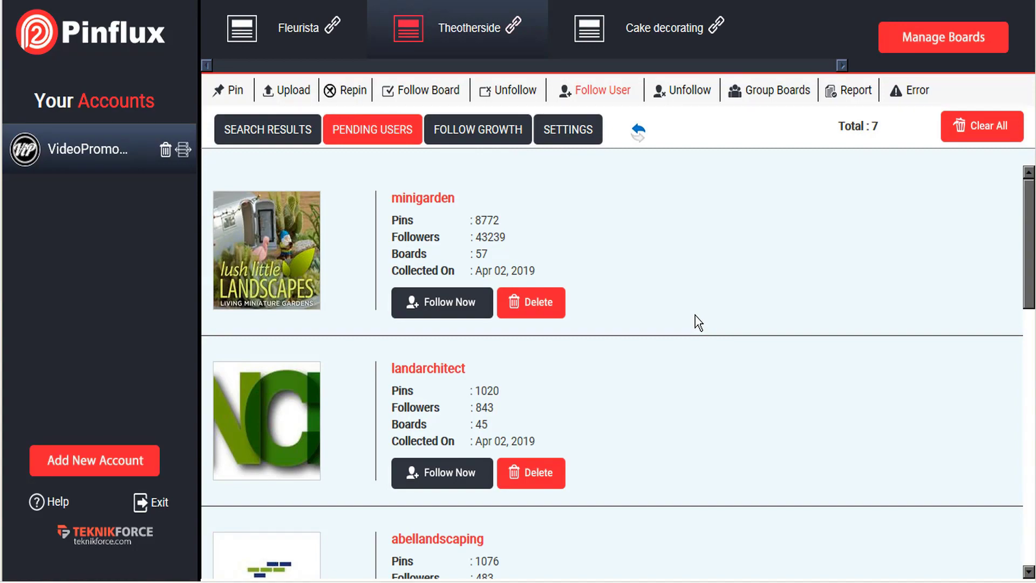
pyautogui.scroll(-8, 695, 316)
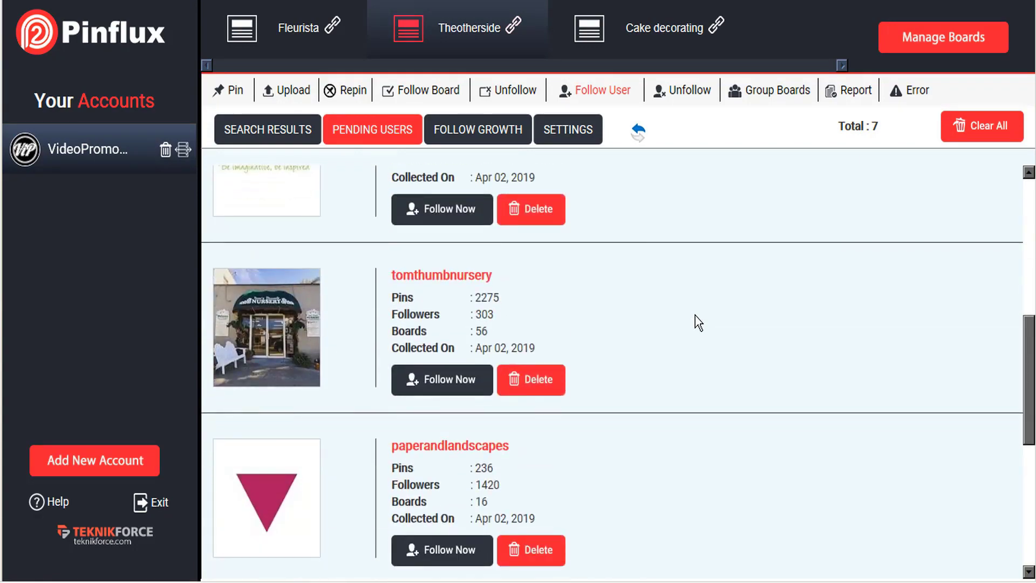
pyautogui.scroll(8, 695, 315)
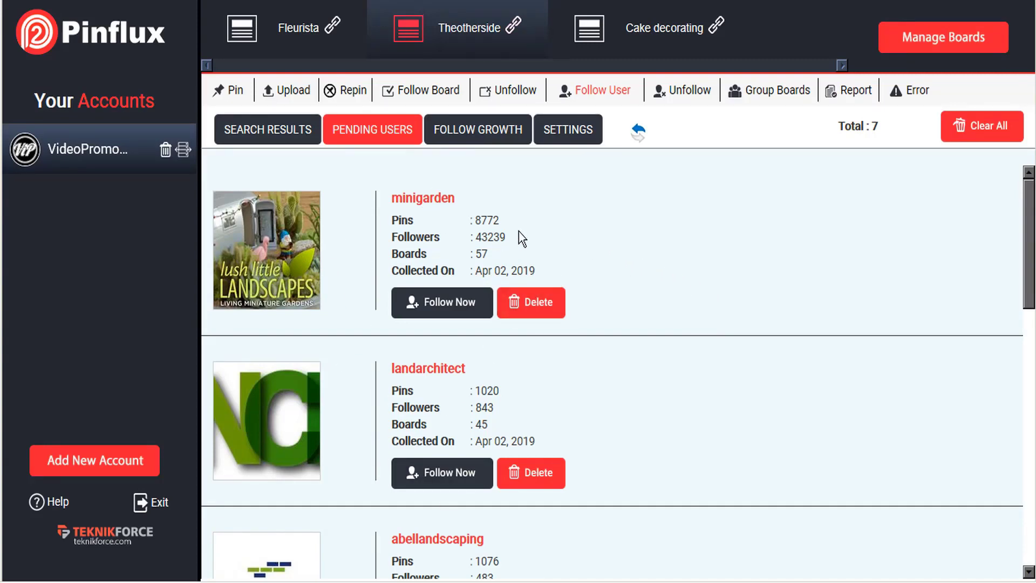
pyautogui.click(566, 138)
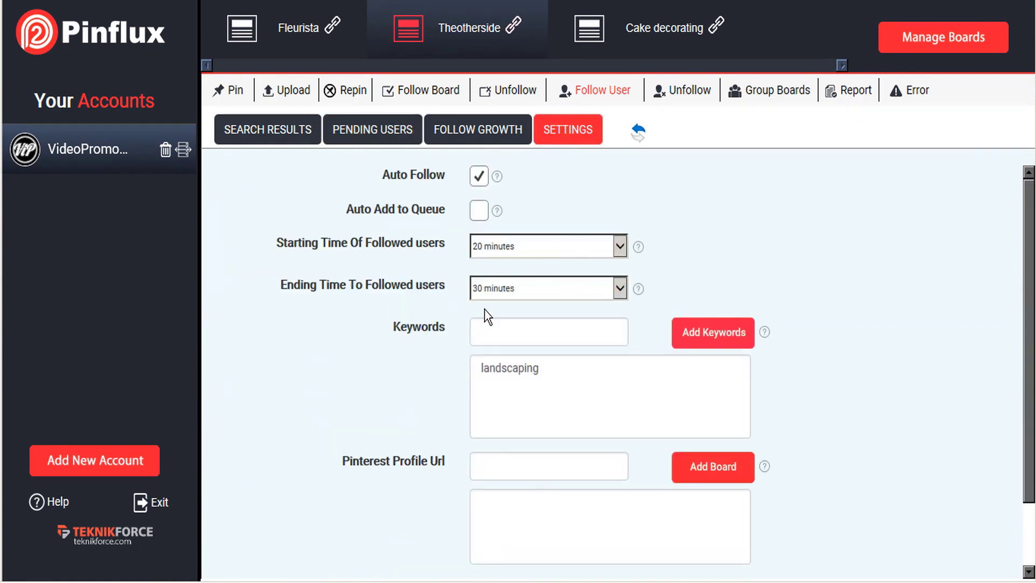
# Open the user following-growth chart, showing 1 user followed on 04-02-2019
pyautogui.click(500, 134)
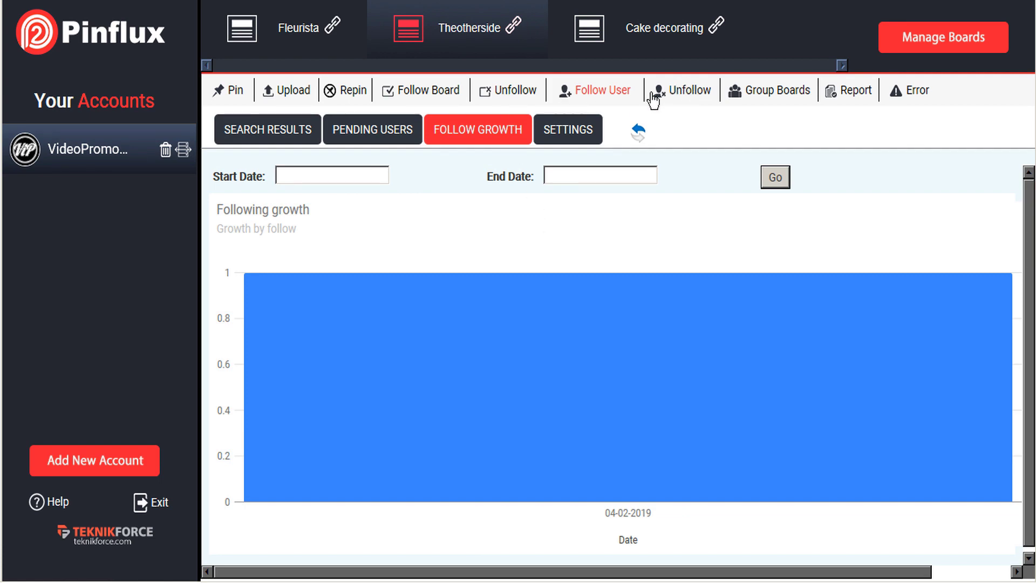
# Turn on board auto-unfollow with a 45-minute start, unfollowing after 2 Days (2880 min)
pyautogui.click(505, 95)
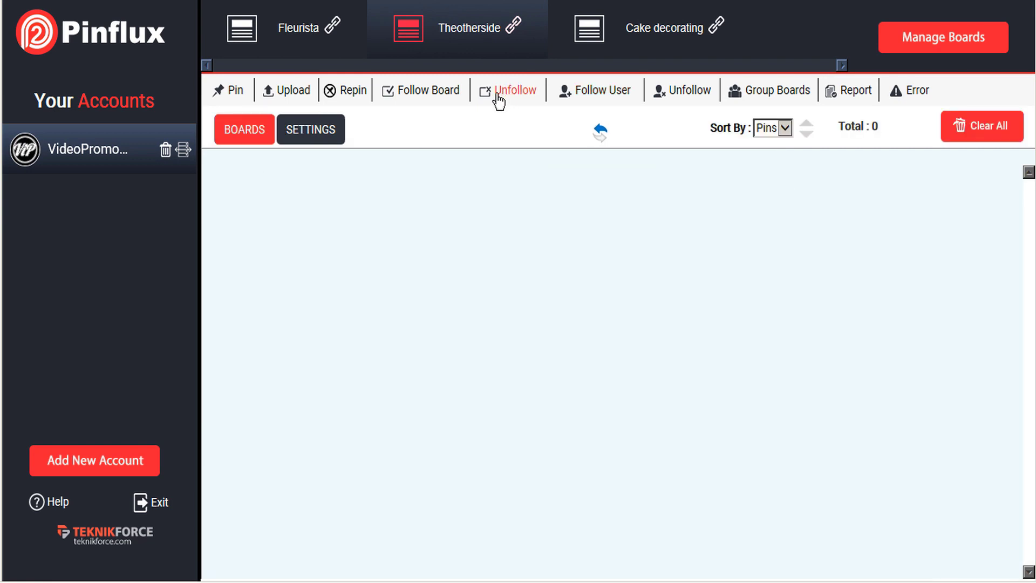
pyautogui.click(324, 139)
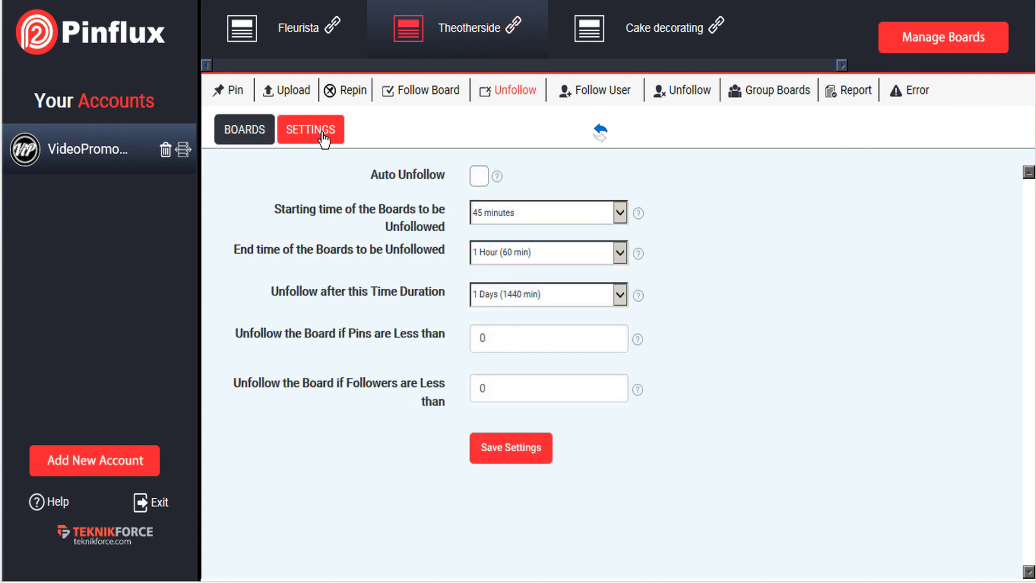
pyautogui.click(477, 178)
pyautogui.click(567, 212)
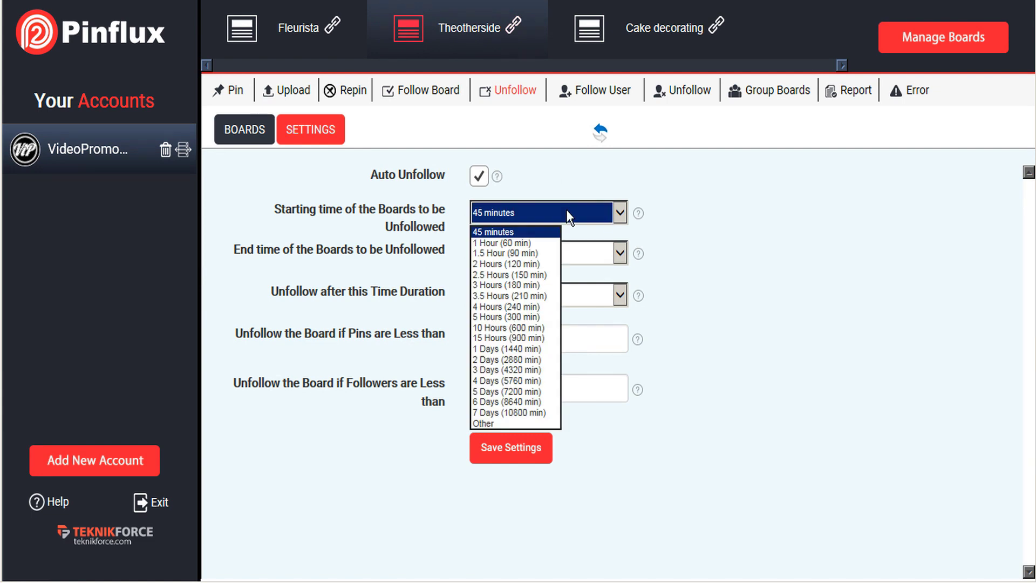
pyautogui.click(540, 230)
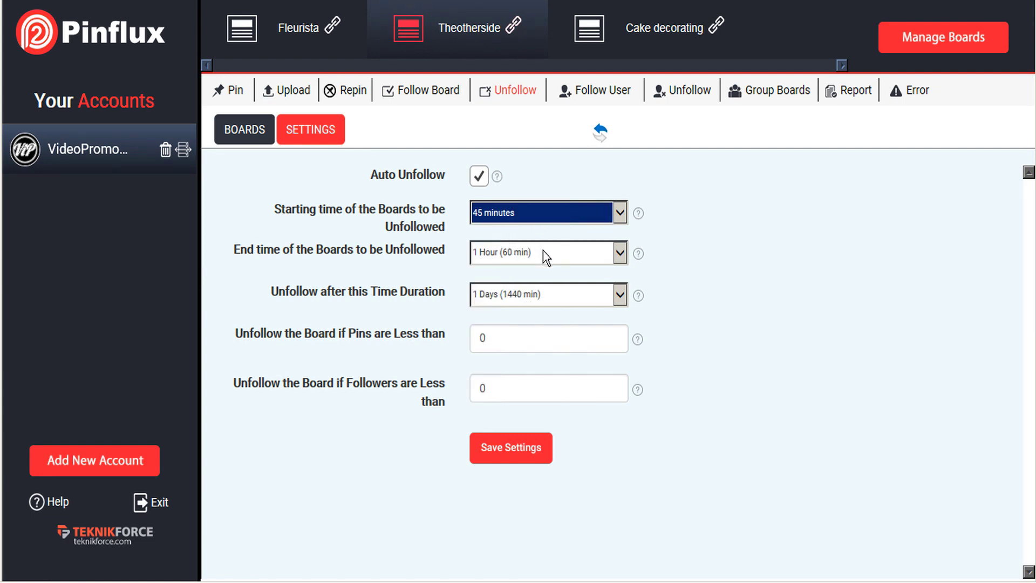
pyautogui.click(619, 296)
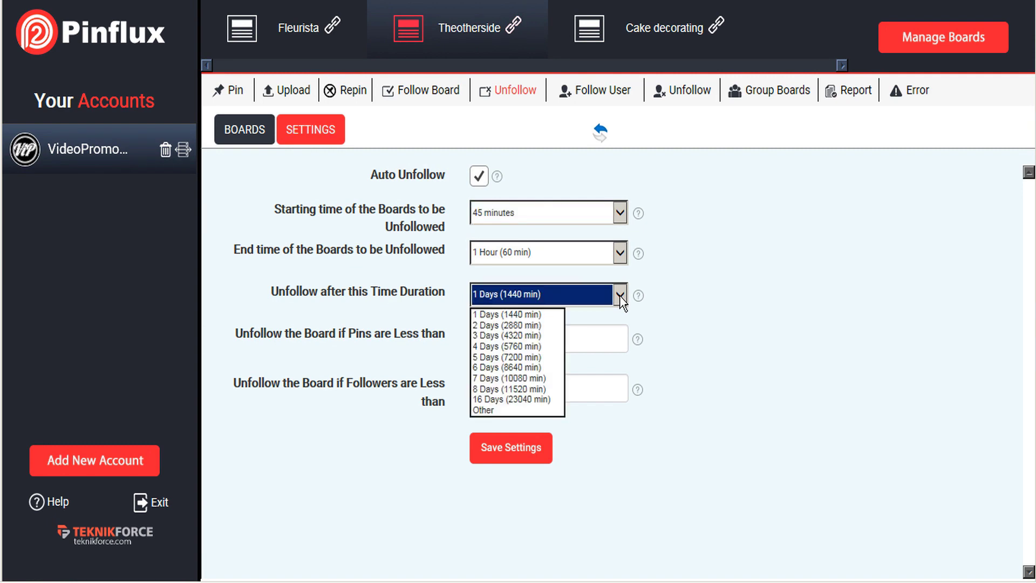
pyautogui.click(496, 327)
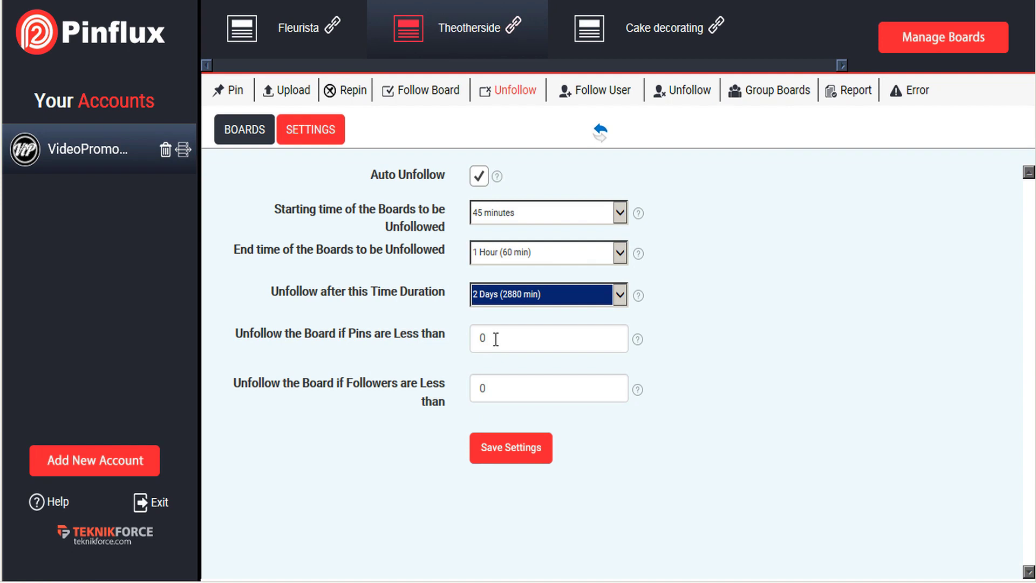
# Set the board minimum pins and followers thresholds to 20 and save the settings
pyautogui.moveTo(495, 339); pyautogui.dragTo(463, 342)
pyautogui.write('20')
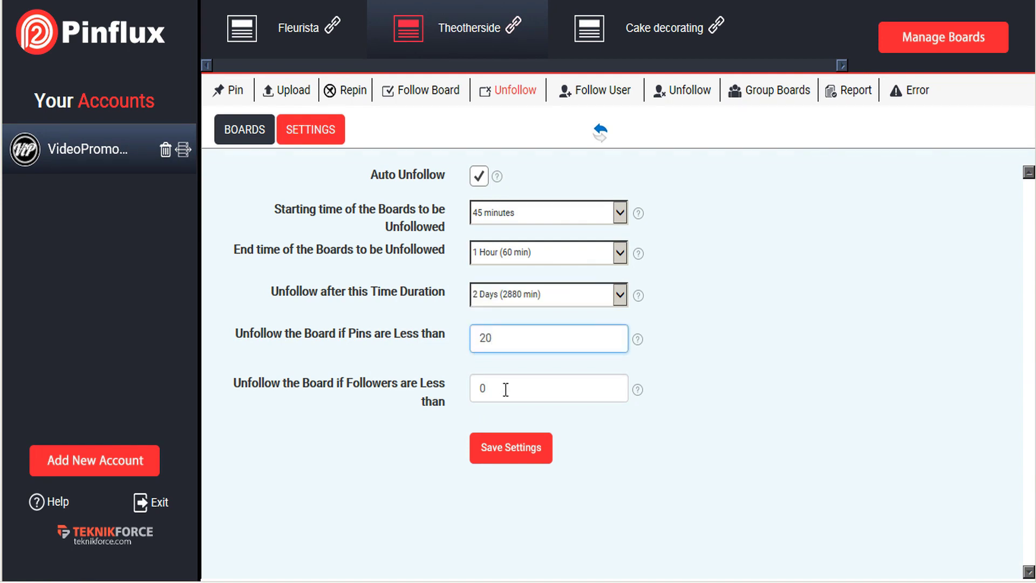
pyautogui.moveTo(506, 387); pyautogui.dragTo(381, 407)
pyautogui.write('20')
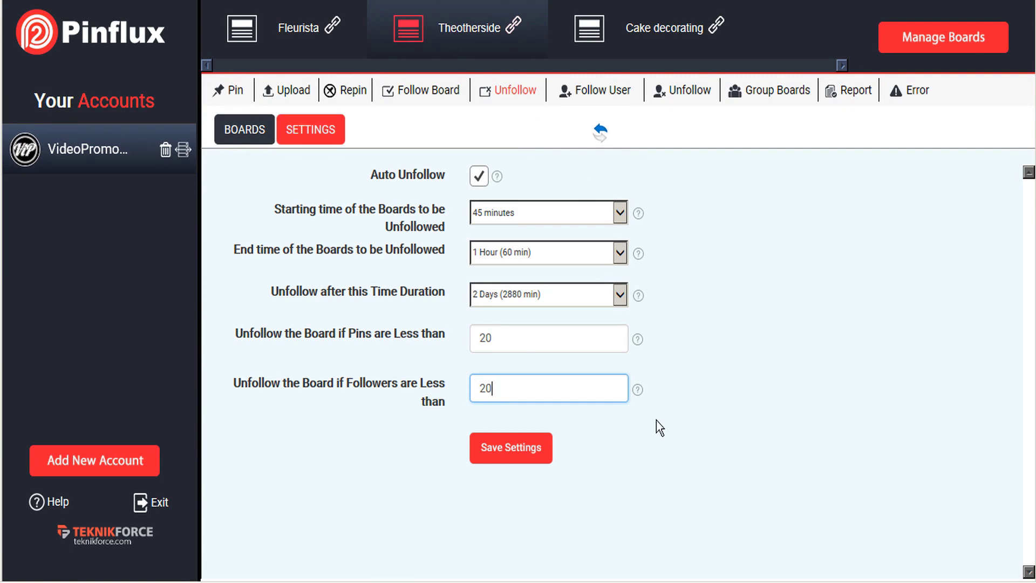
pyautogui.click(502, 456)
pyautogui.click(579, 319)
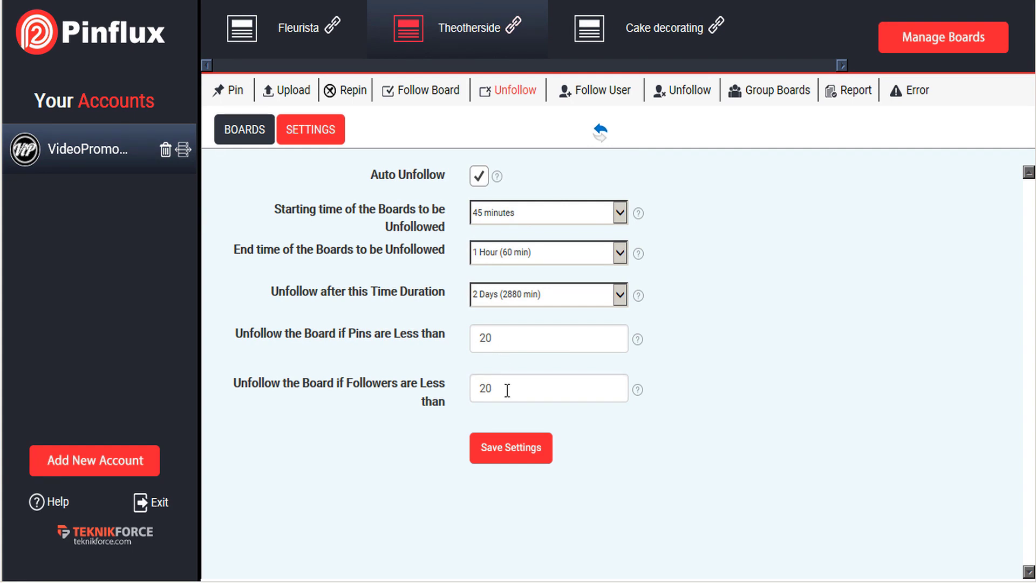
pyautogui.click(513, 455)
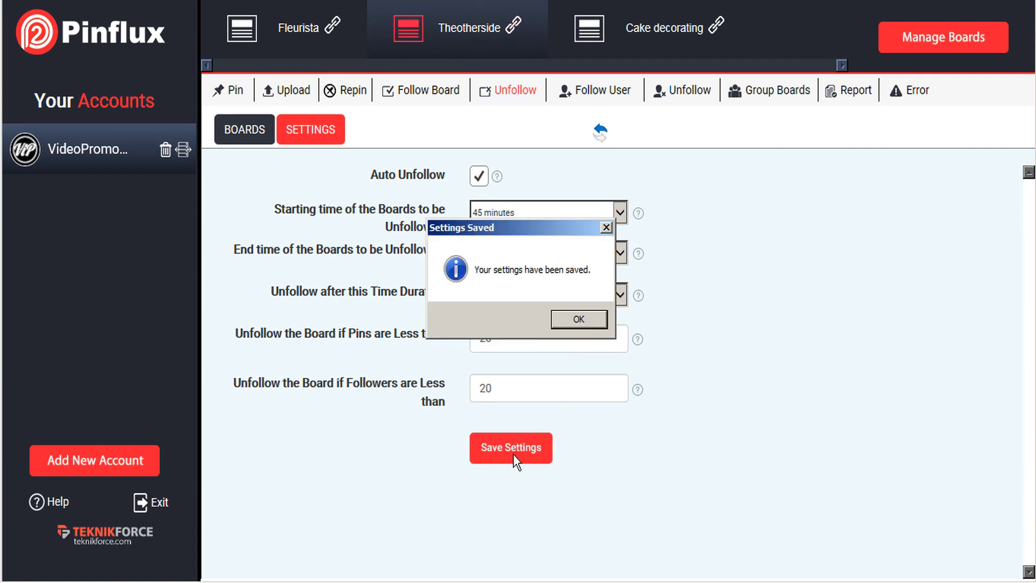
pyautogui.click(581, 319)
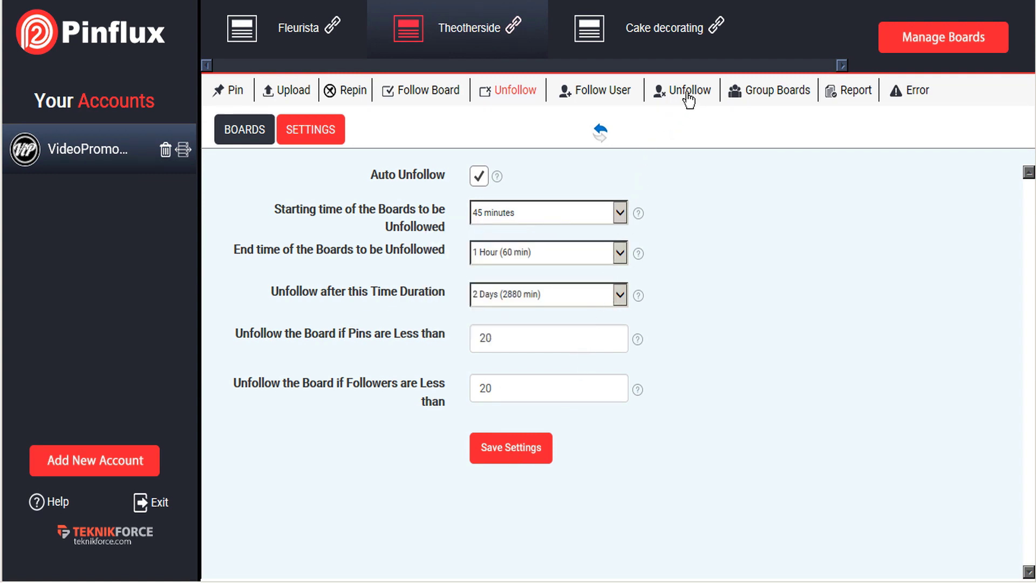
# In the user auto-unfollow settings, keep a 45-minute starting time and set ending time to 1 Hour
pyautogui.click(678, 92)
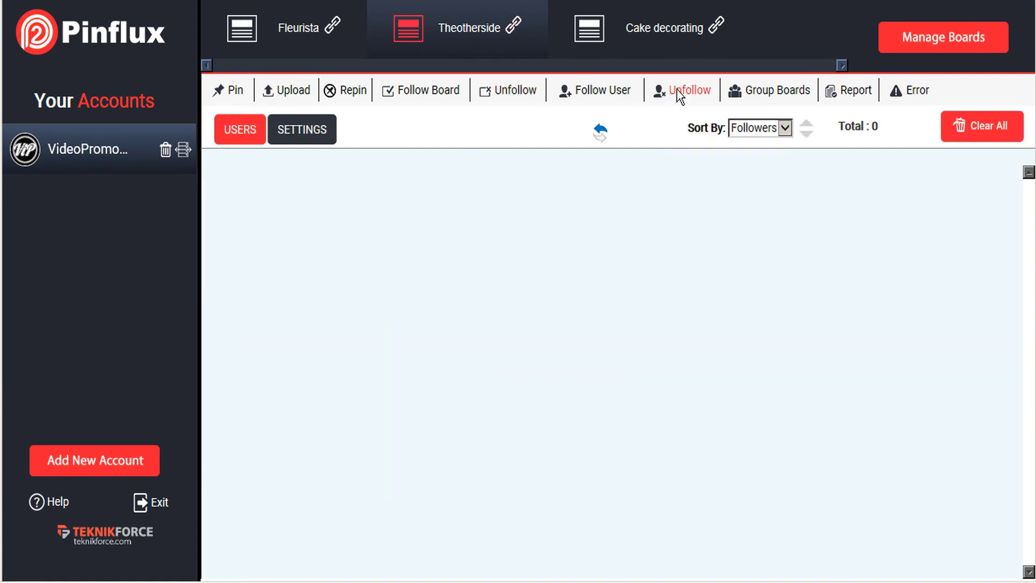
pyautogui.click(290, 131)
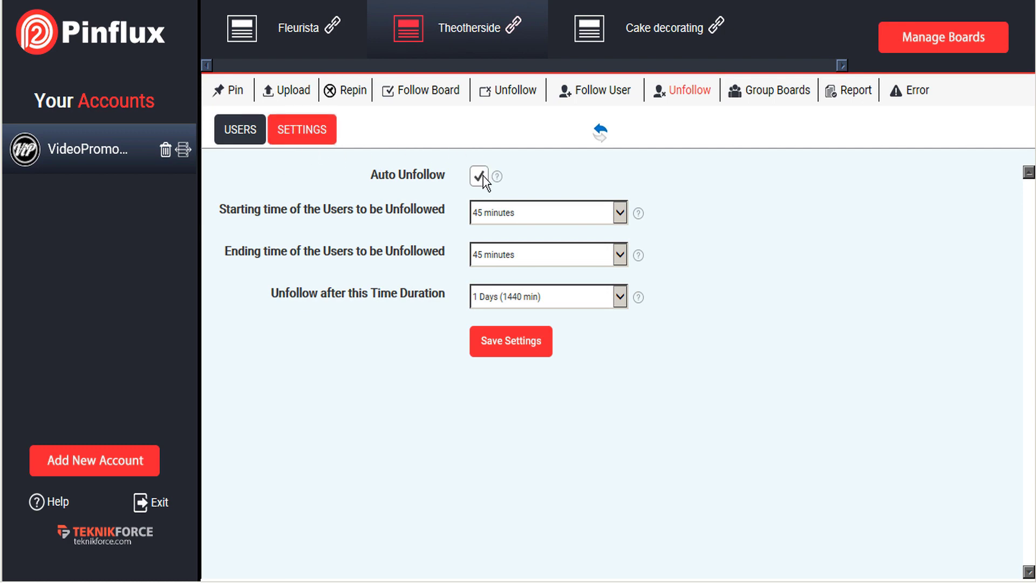
pyautogui.click(524, 212)
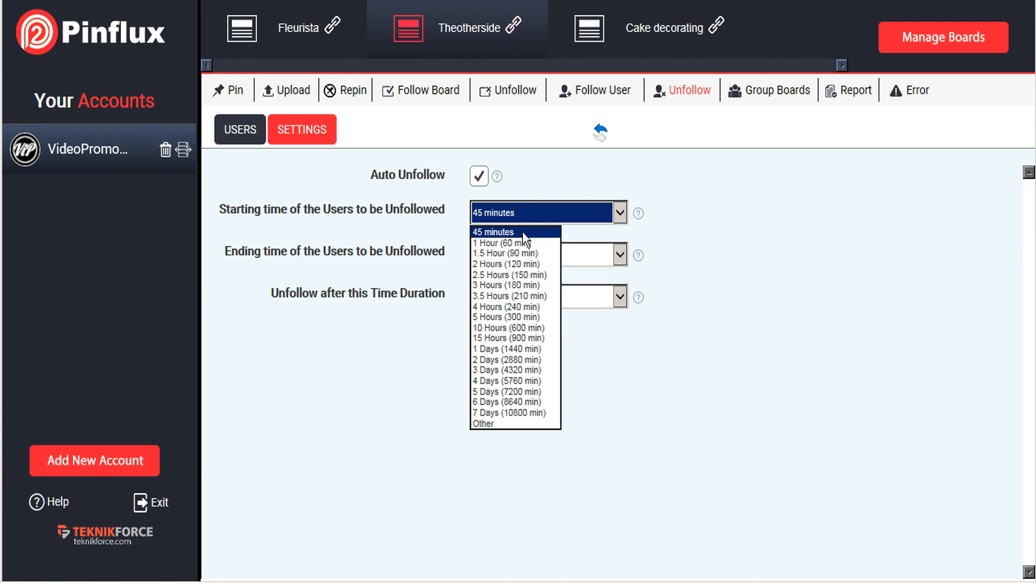
pyautogui.click(523, 232)
pyautogui.click(521, 257)
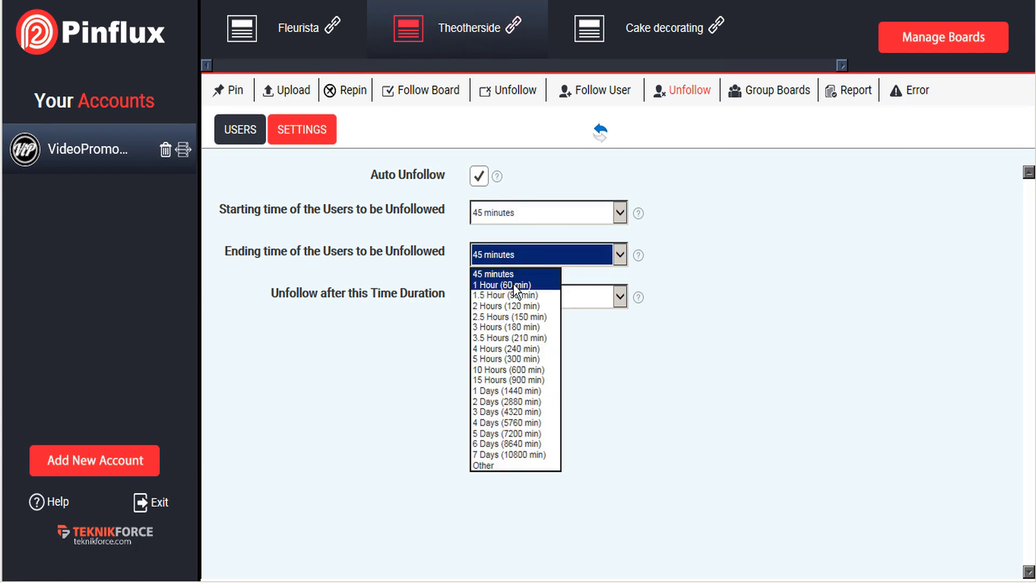
pyautogui.click(517, 285)
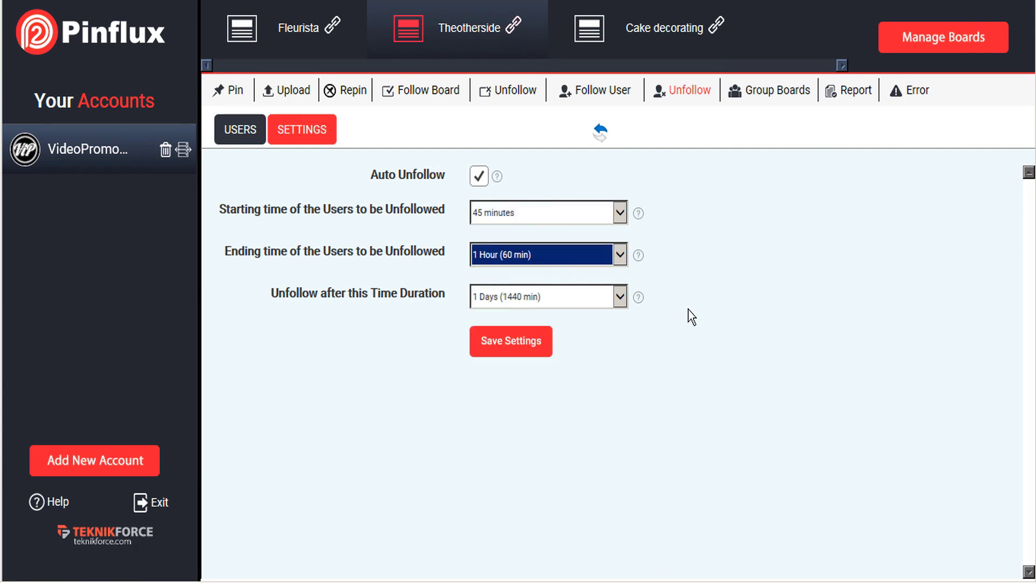
# Set the user unfollow duration to 2 Days and save the settings
pyautogui.click(619, 298)
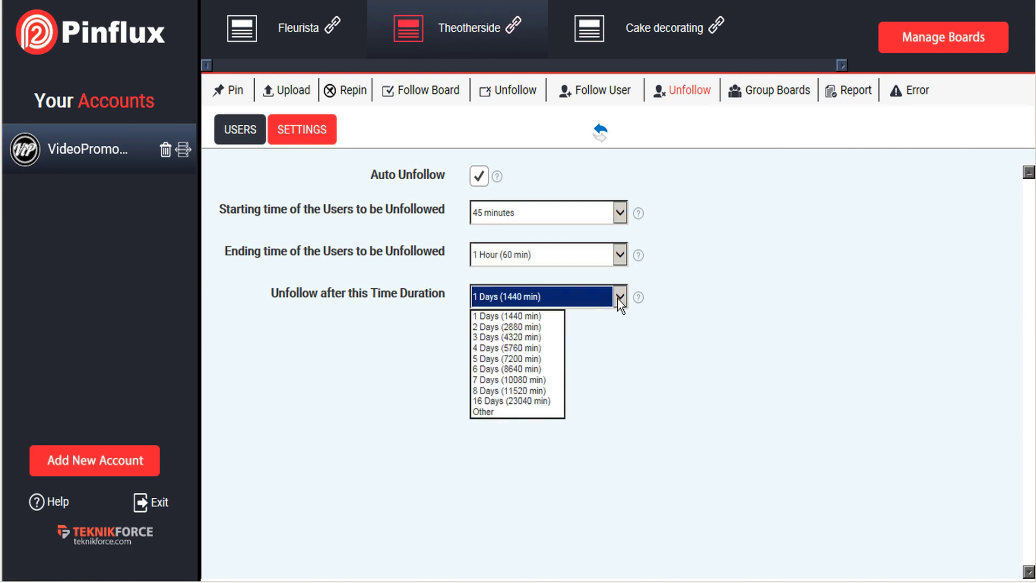
pyautogui.click(524, 329)
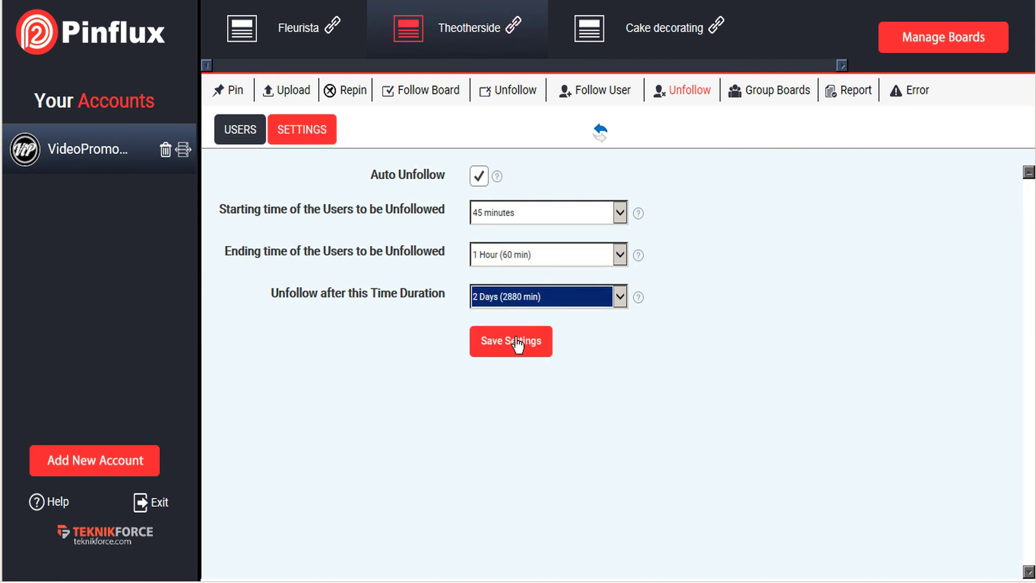
pyautogui.click(517, 343)
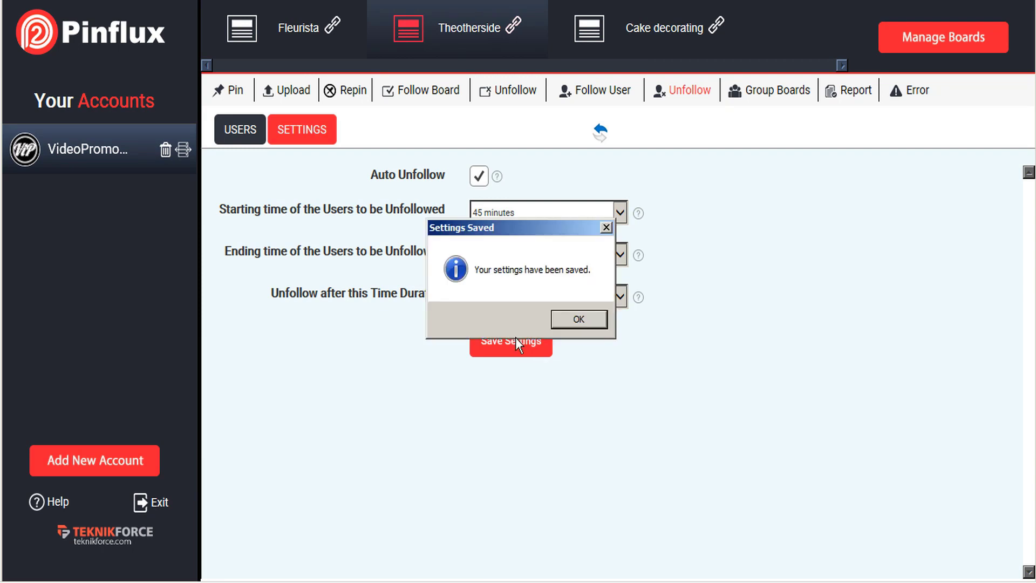
pyautogui.click(576, 321)
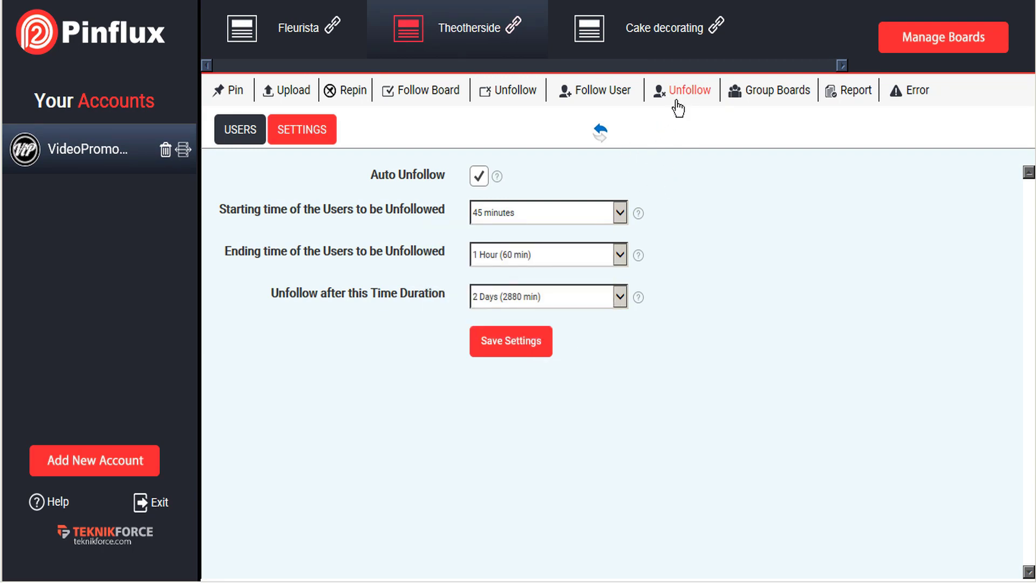